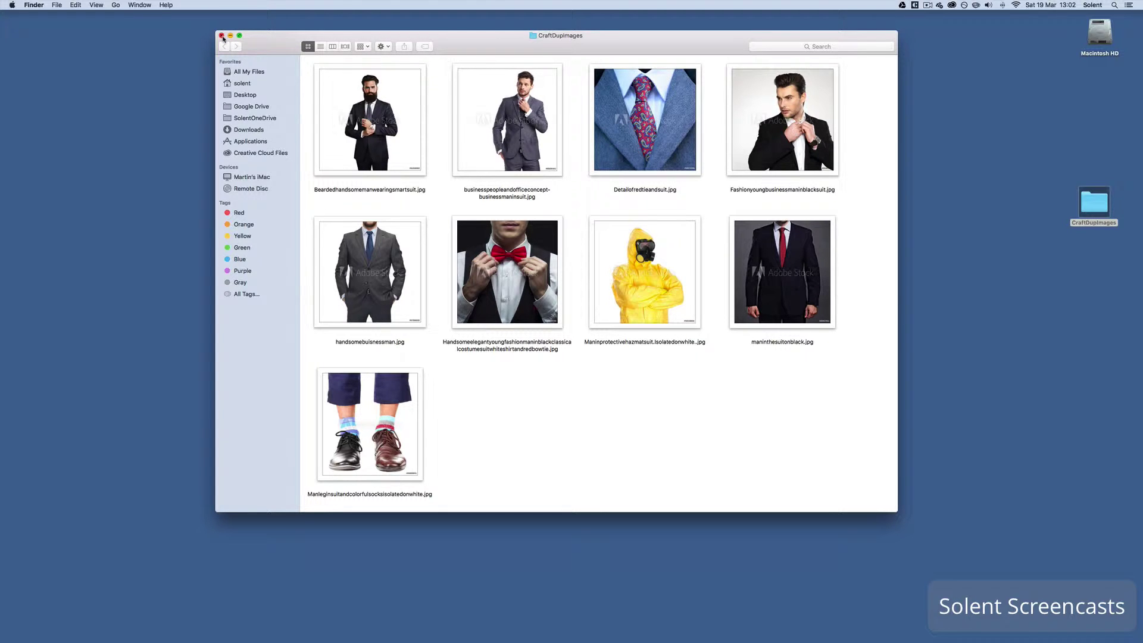
# Step: Close the CraftDupImages window and start a new full-screen Sketch document
pyautogui.click(222, 36)
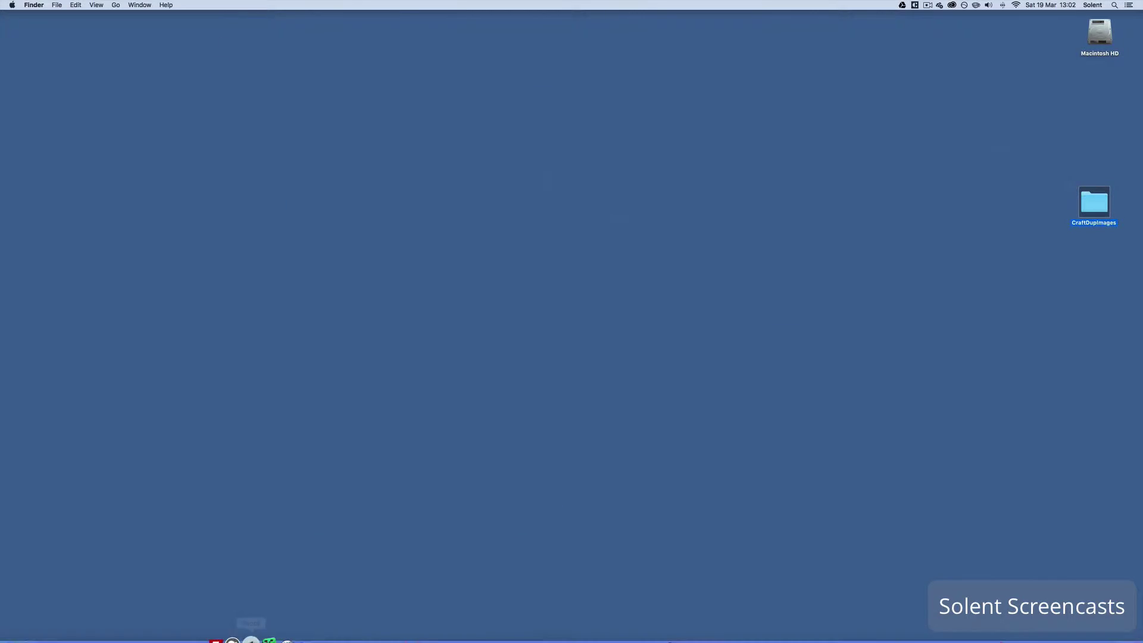
pyautogui.click(351, 622)
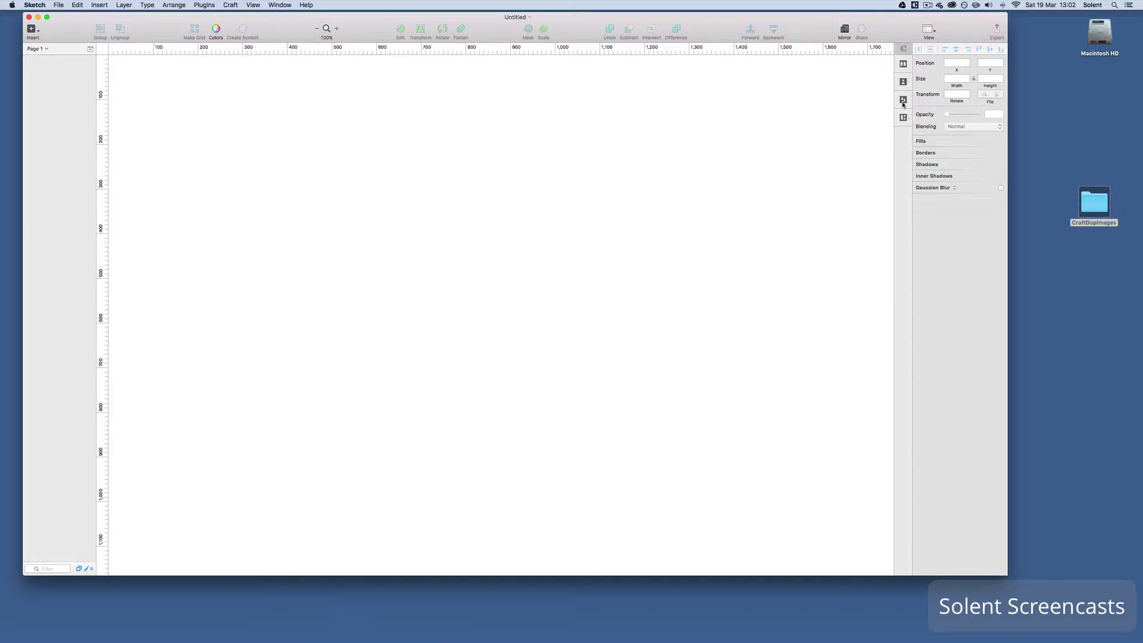
pyautogui.click(47, 17)
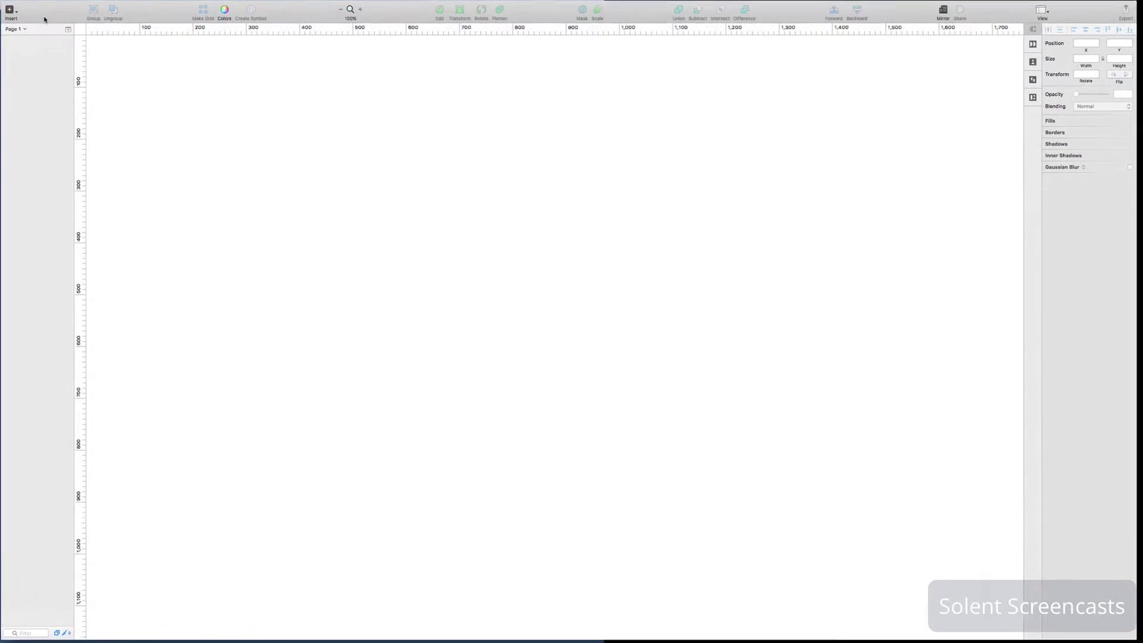
# Step: Add a 1024×1024 Desktop artboard from the Insert menu's artboard presets
pyautogui.click(14, 11)
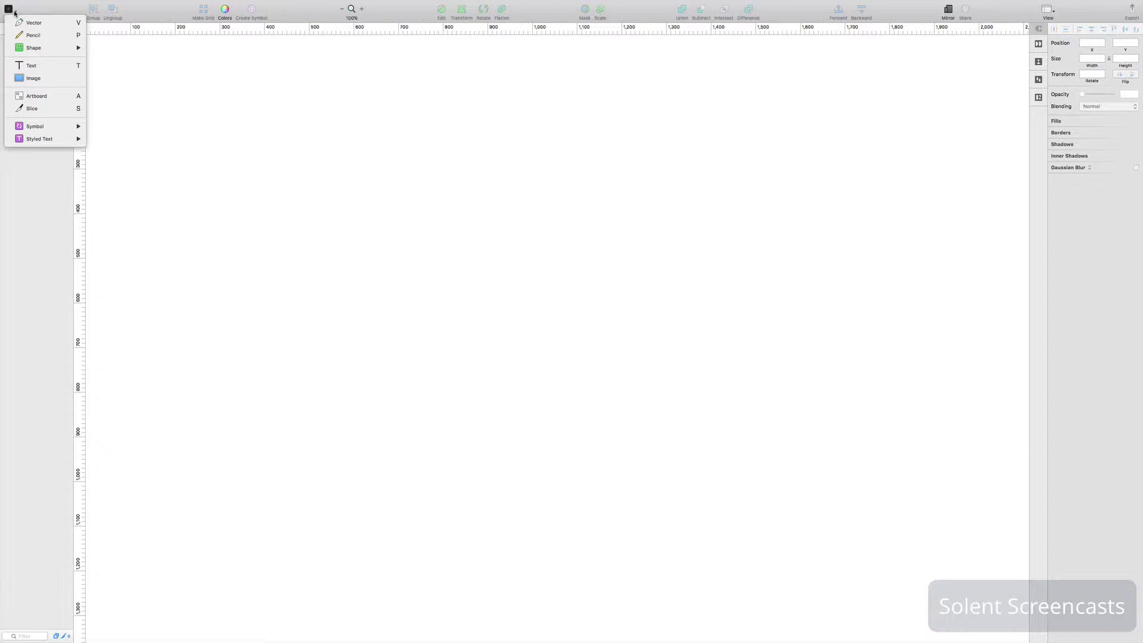
pyautogui.click(32, 98)
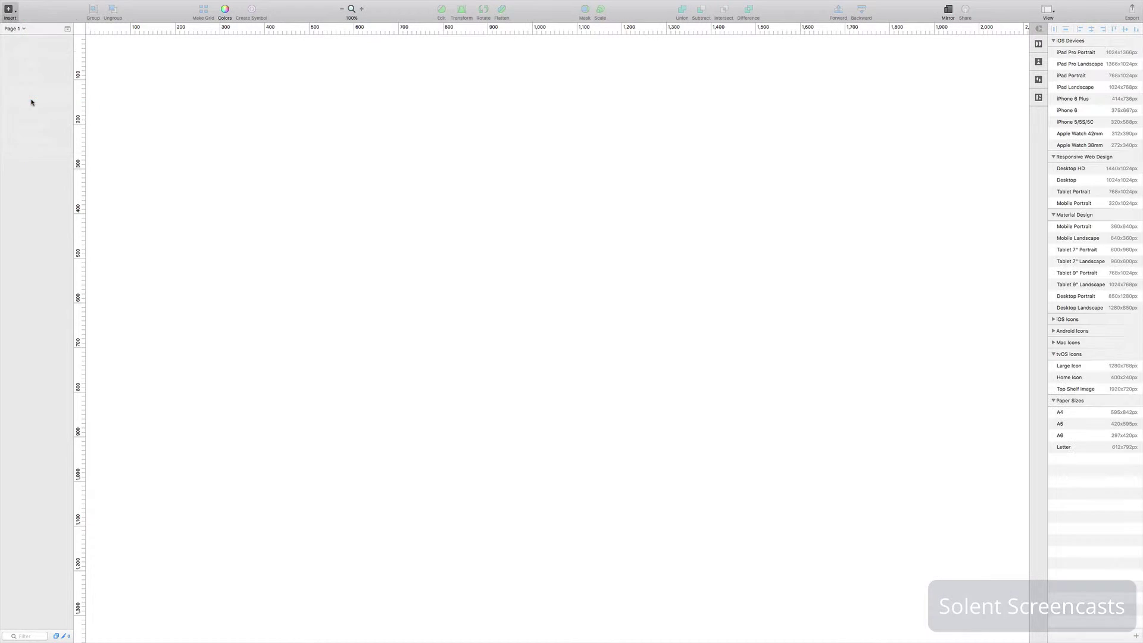
pyautogui.click(1070, 183)
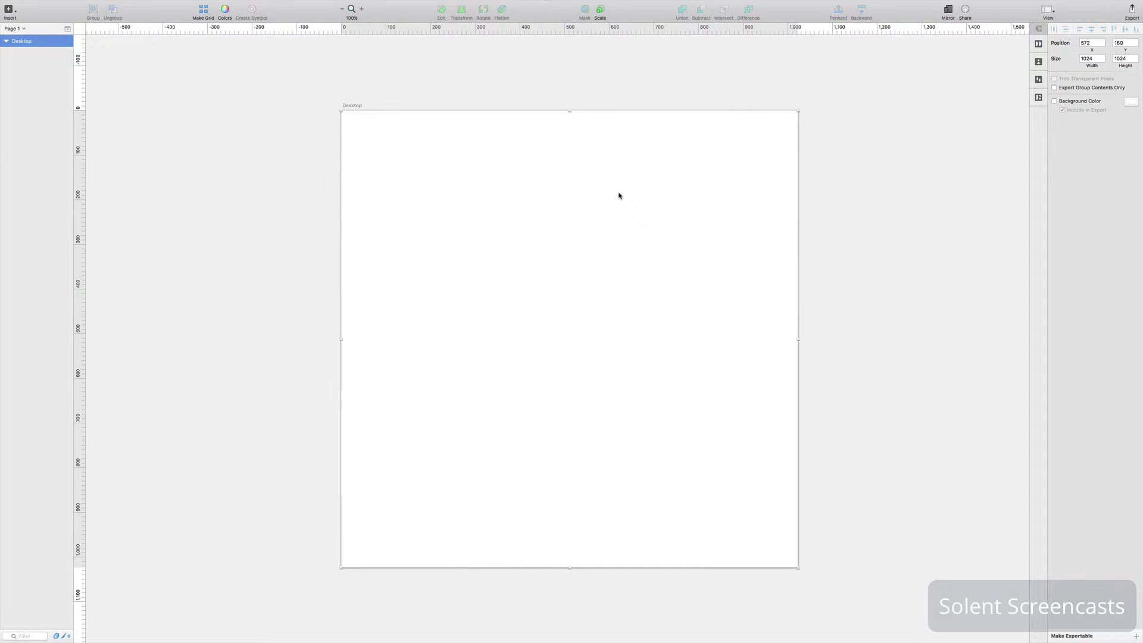
# Step: Draw a 219×219 grey square near the artboard's top-left and nudge it right to 94, 86
pyautogui.scroll(-3, 619, 195)
pyautogui.scroll(2, 619, 194)
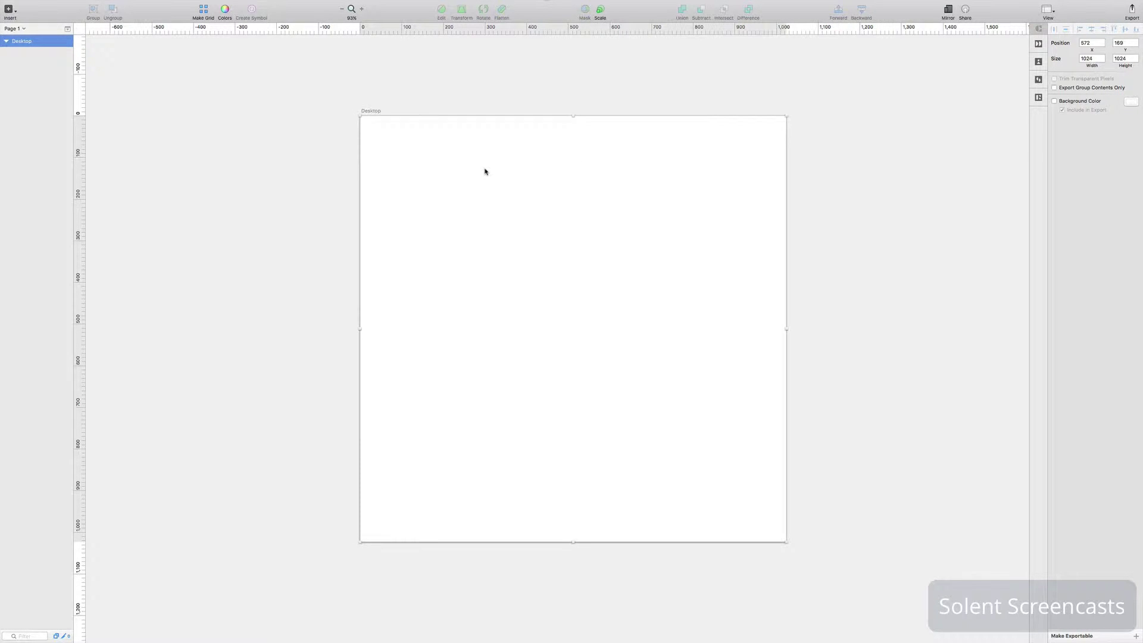
pyautogui.click(16, 11)
pyautogui.moveTo(33, 53)
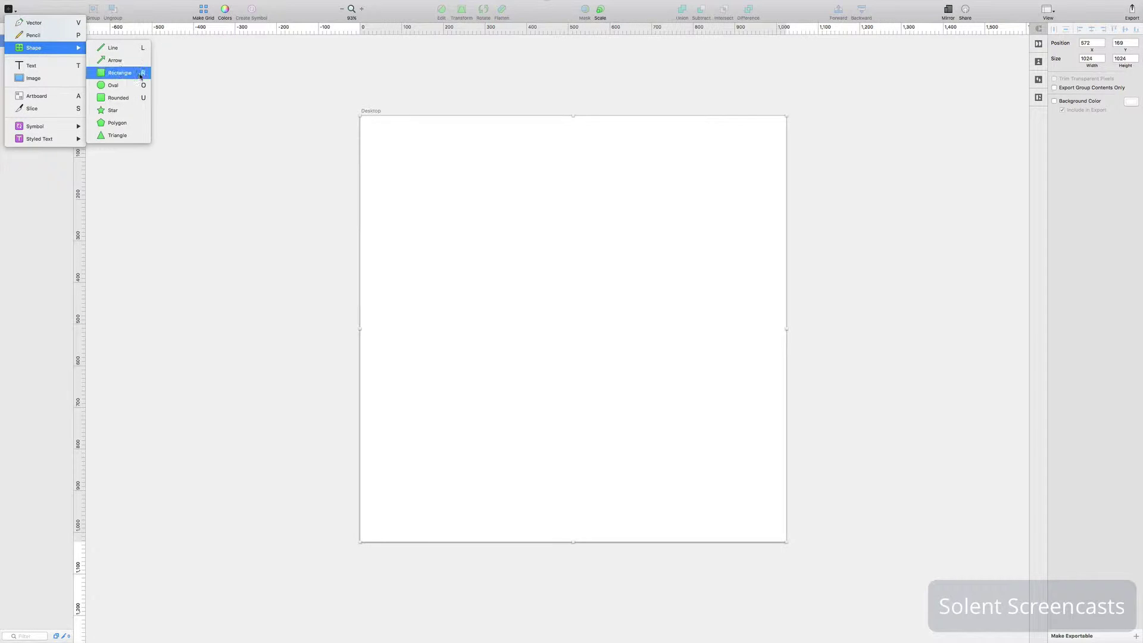
pyautogui.click(119, 72)
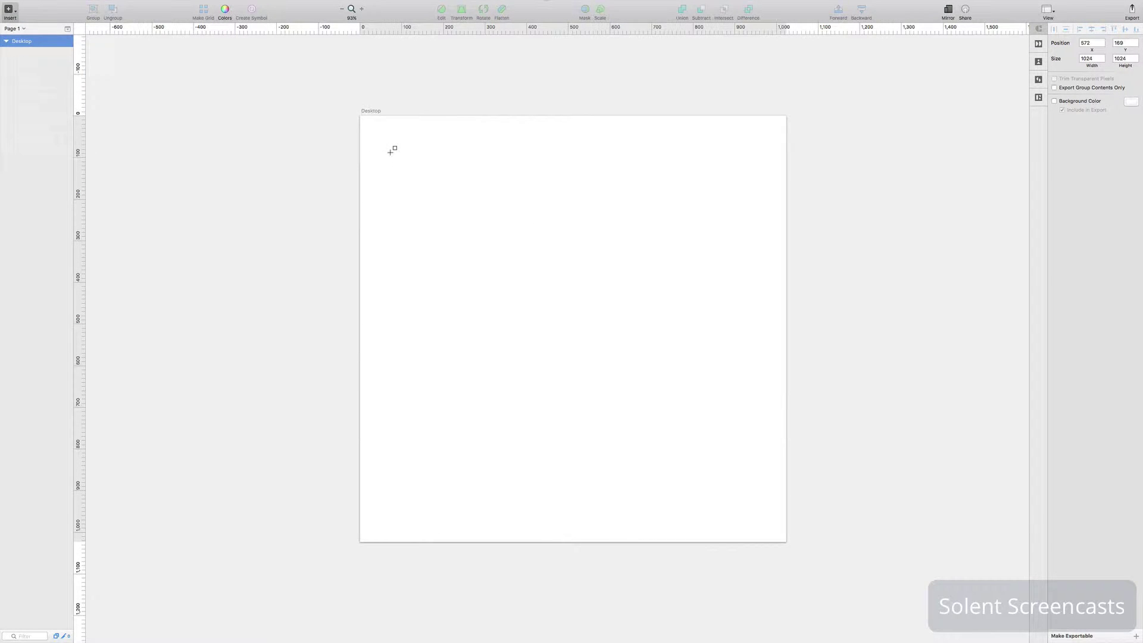
pyautogui.press('Escape')
pyautogui.press('r')
pyautogui.moveTo(390, 150)
pyautogui.mouseDown()
pyautogui.moveTo(474, 219)
pyautogui.moveTo(538, 243)
pyautogui.mouseUp()
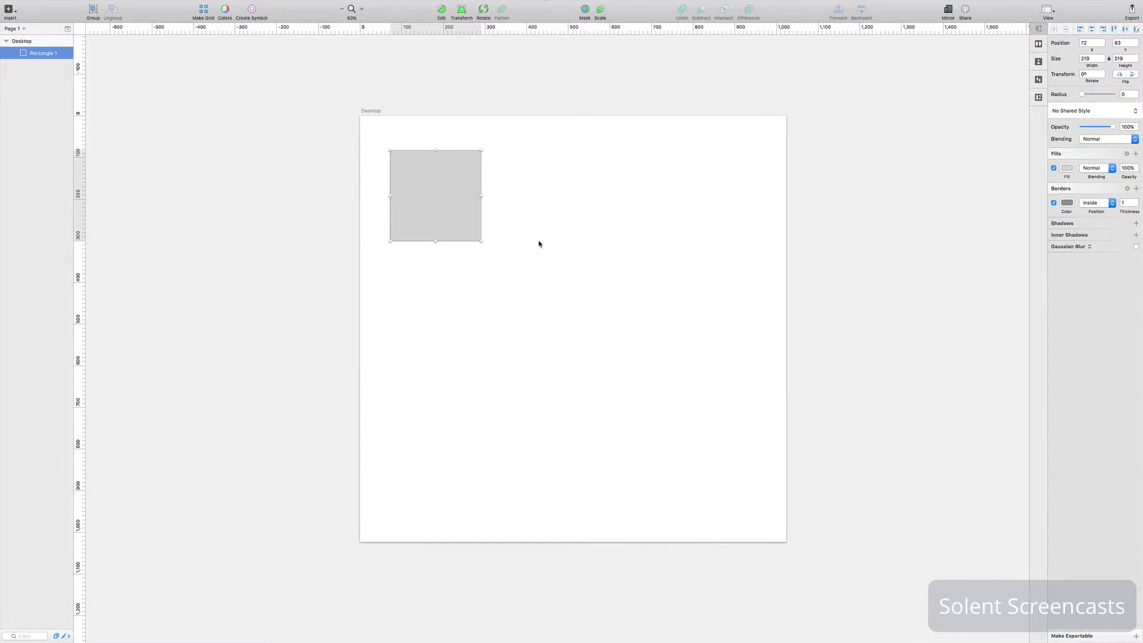
pyautogui.moveTo(449, 212); pyautogui.dragTo(459, 212)
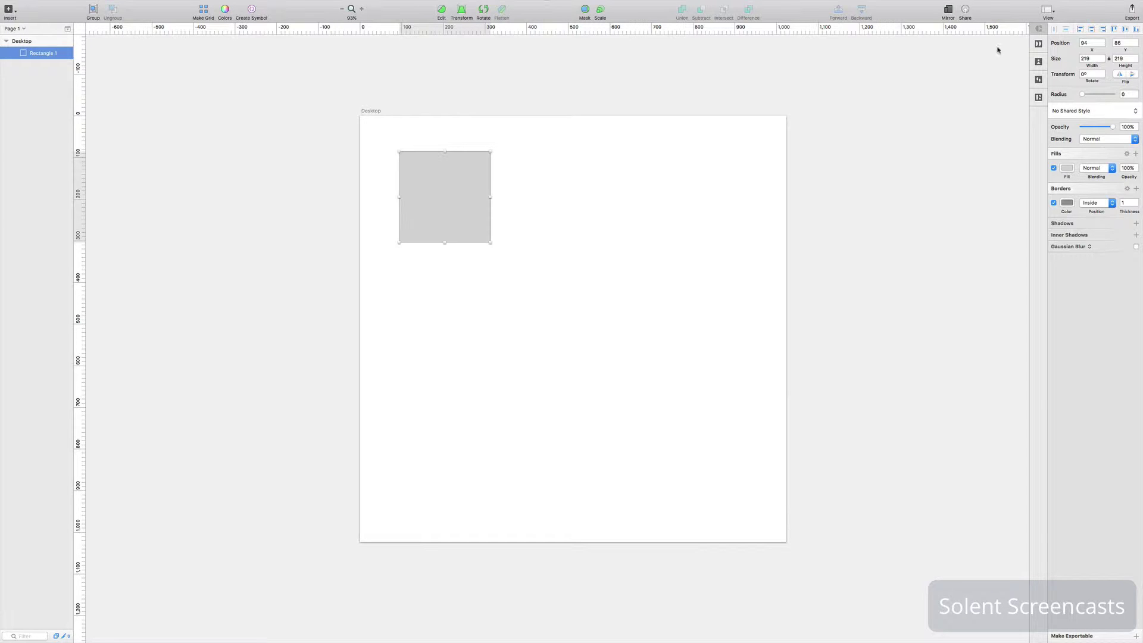
# Step: Duplicate the square with Craft: Specific Count, vertical and horizontal, count 3, gutter 40
pyautogui.click(1038, 44)
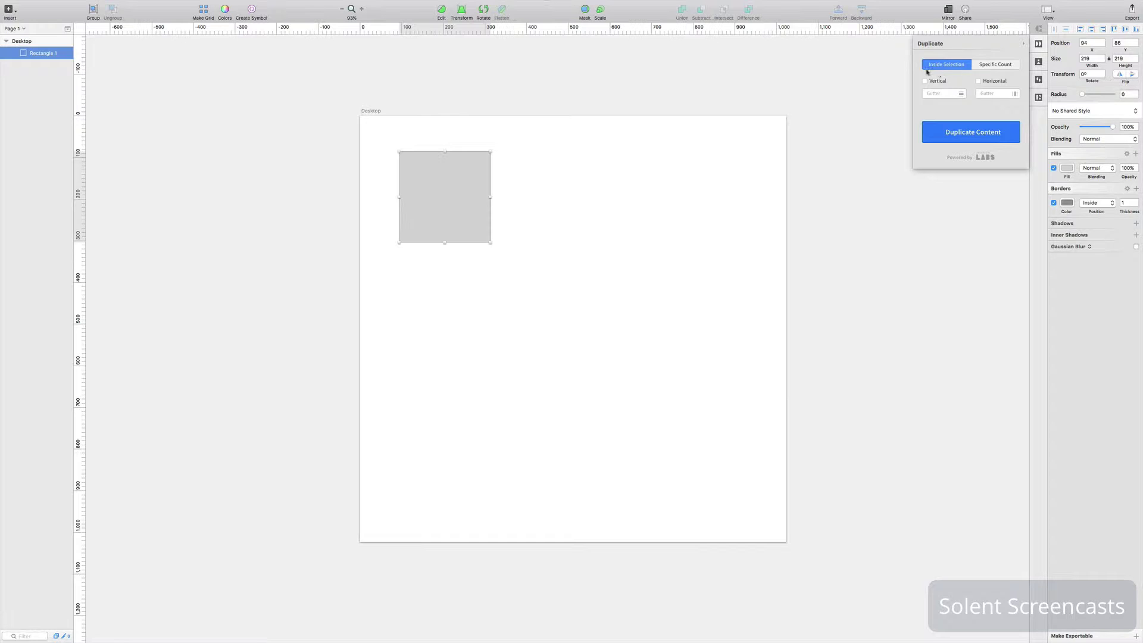
pyautogui.click(1002, 63)
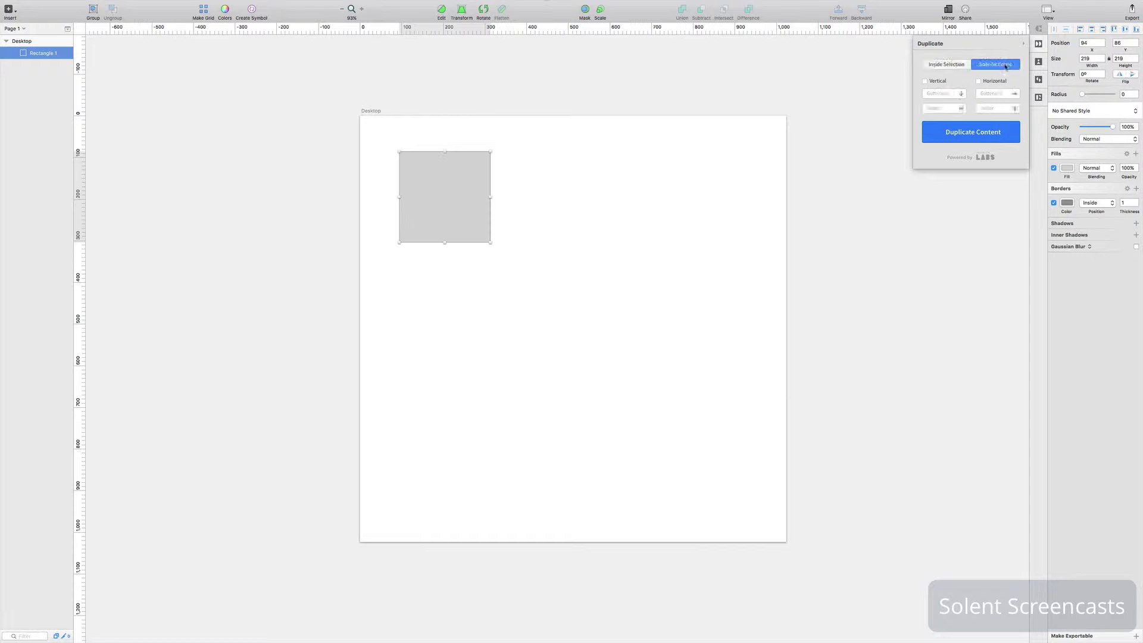
pyautogui.click(926, 83)
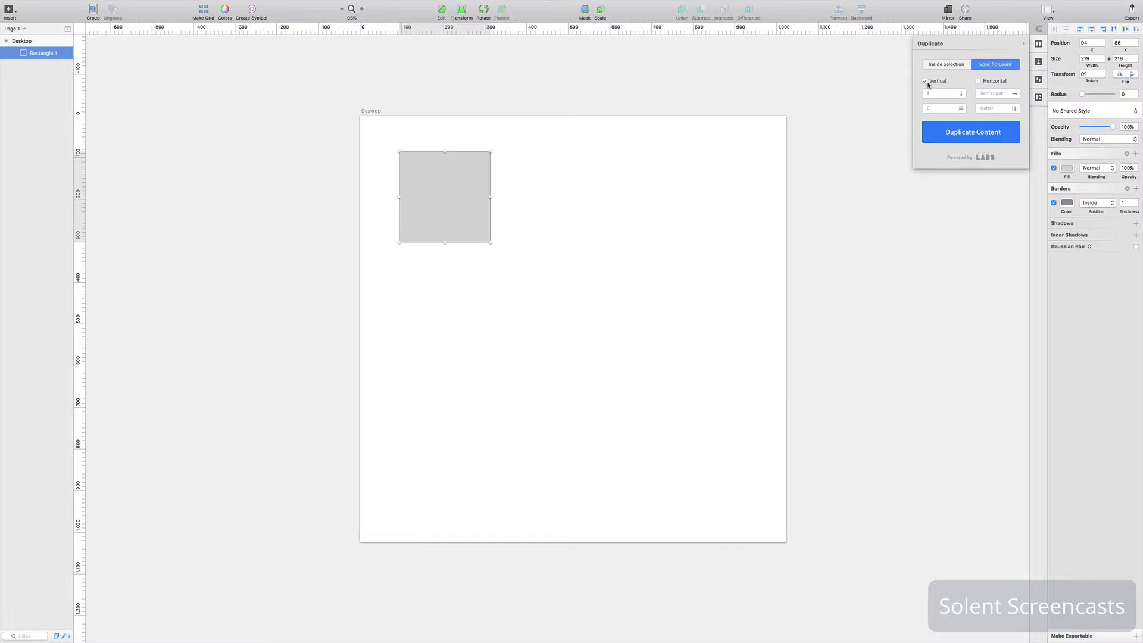
pyautogui.click(988, 81)
pyautogui.click(958, 94)
pyautogui.write('3')
pyautogui.click(932, 109)
pyautogui.write('40')
pyautogui.press('Tab')
pyautogui.click(950, 135)
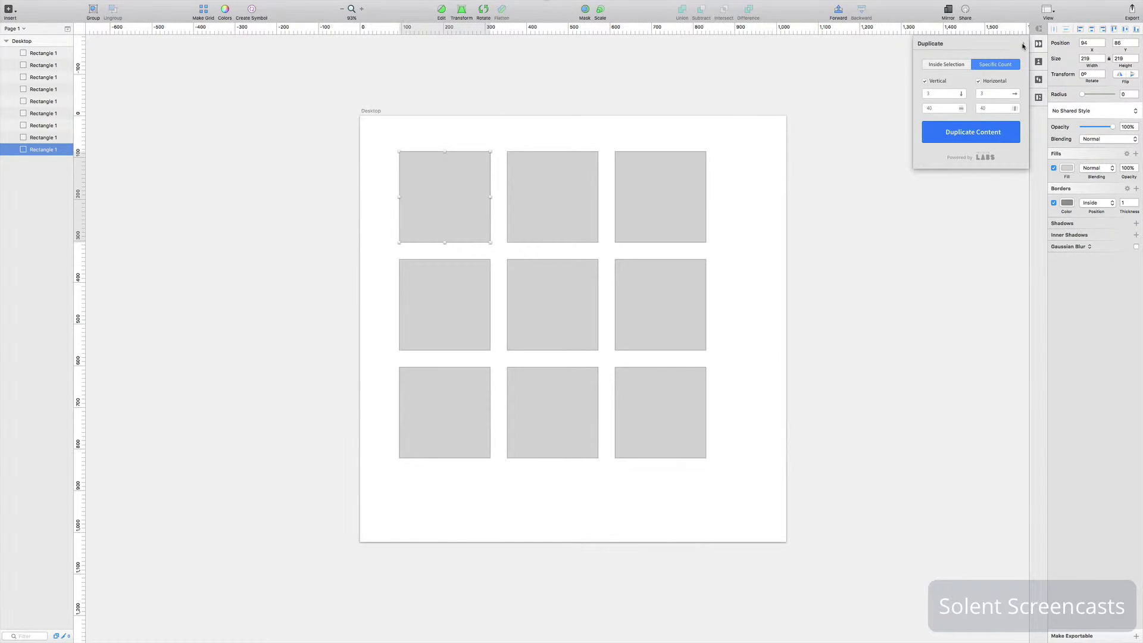
# Step: Select all nine squares and shift the grid right and down toward the artboard's centre
pyautogui.click(1022, 46)
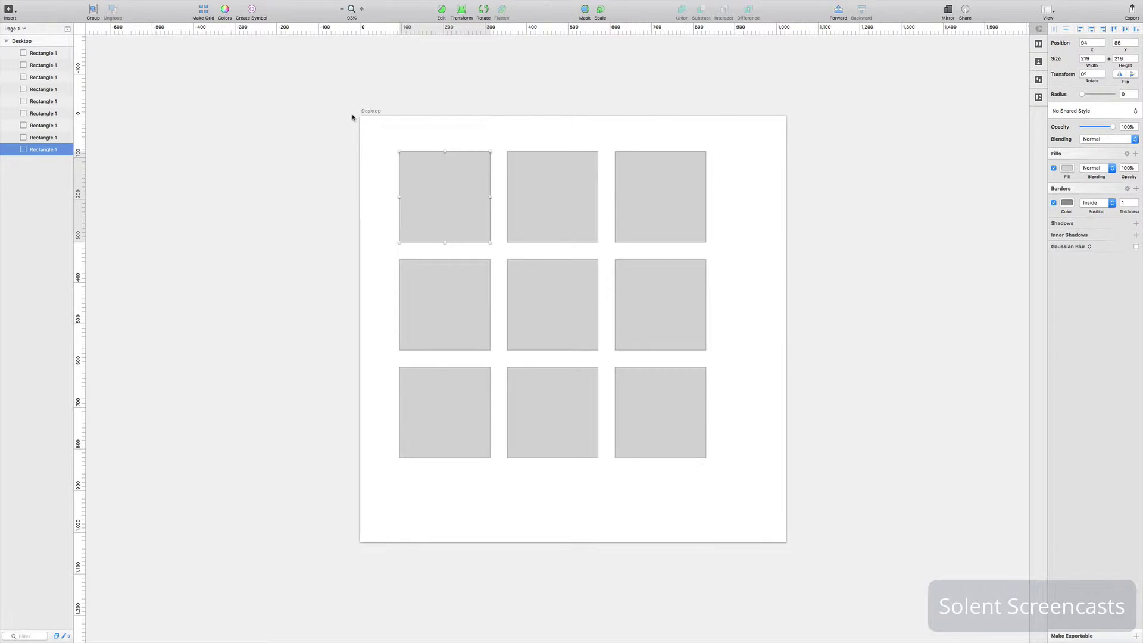
pyautogui.moveTo(332, 87); pyautogui.dragTo(688, 441)
pyautogui.hotkey('shift', 'Right')
pyautogui.hotkey('shift', 'Right')
pyautogui.hotkey('shift', 'Right')
pyautogui.hotkey('shift', 'Right')
pyautogui.hotkey('shift', 'Right')
pyautogui.hotkey('shift', 'Down')
pyautogui.hotkey('shift', 'Down')
pyautogui.hotkey('shift', 'Down')
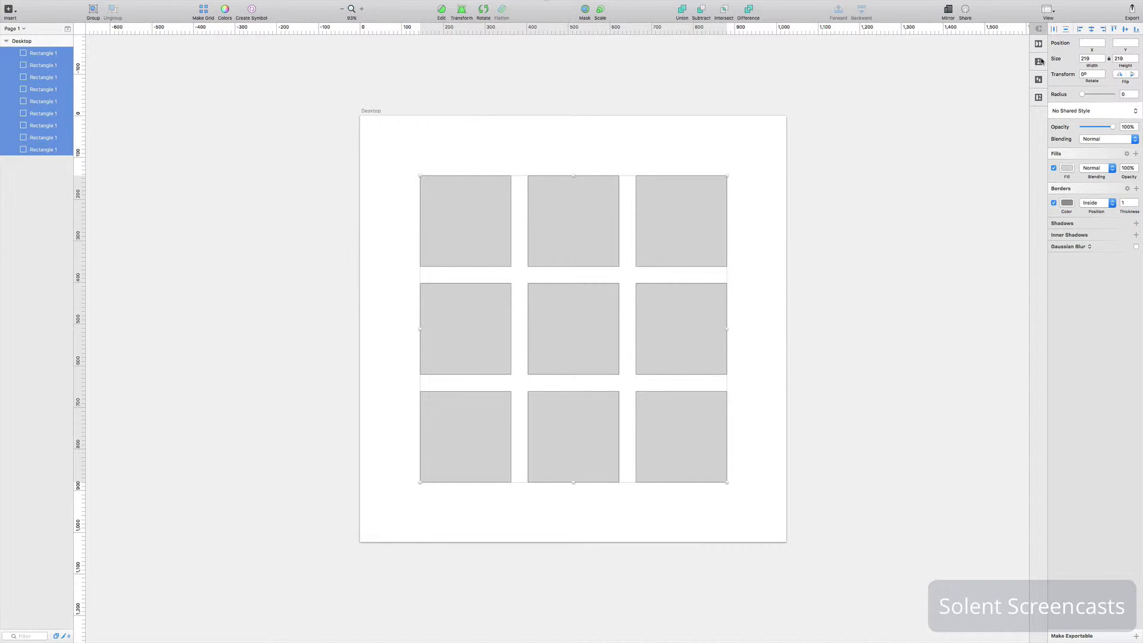
# Step: Fill the nine selected squares with photos from the CraftDupImages folder using Craft Photos
pyautogui.click(1039, 62)
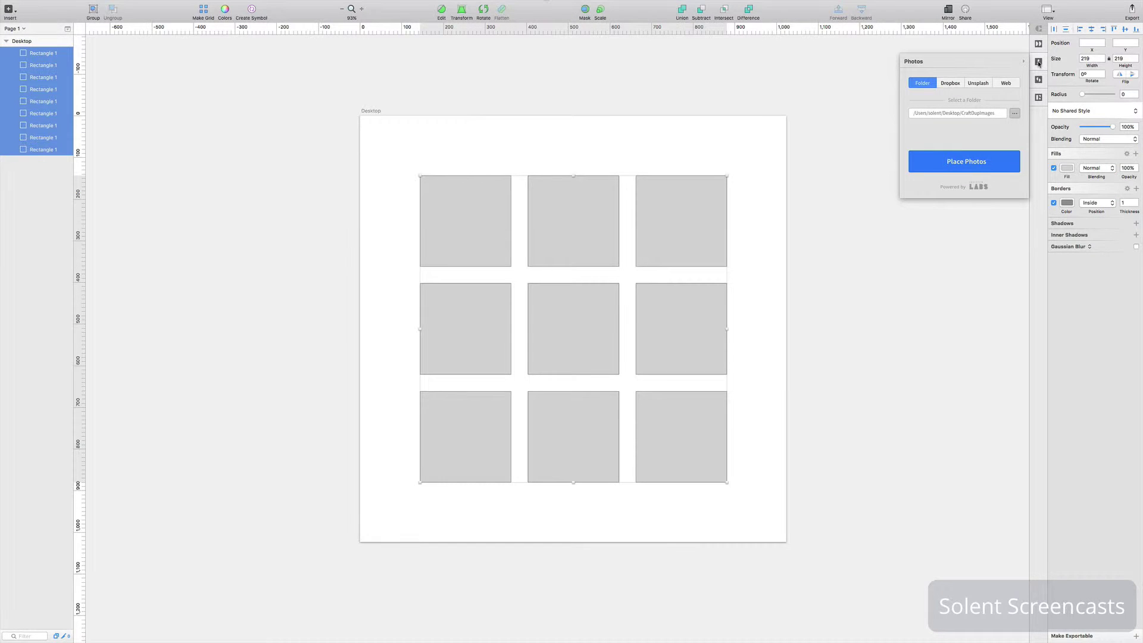
pyautogui.click(1039, 62)
pyautogui.click(1038, 62)
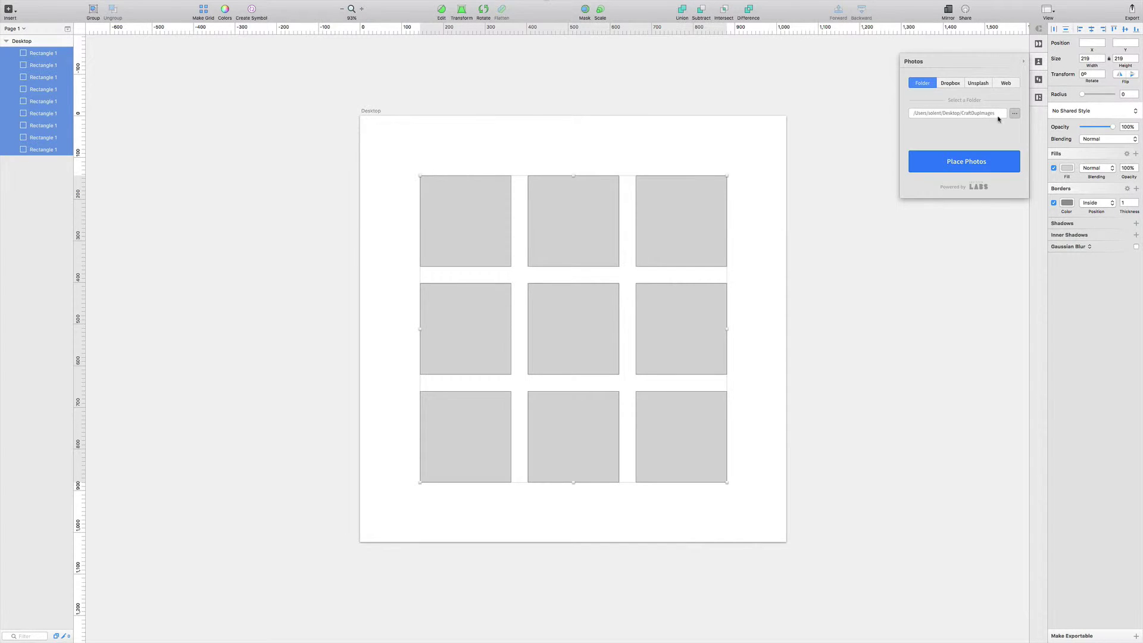
pyautogui.click(1015, 114)
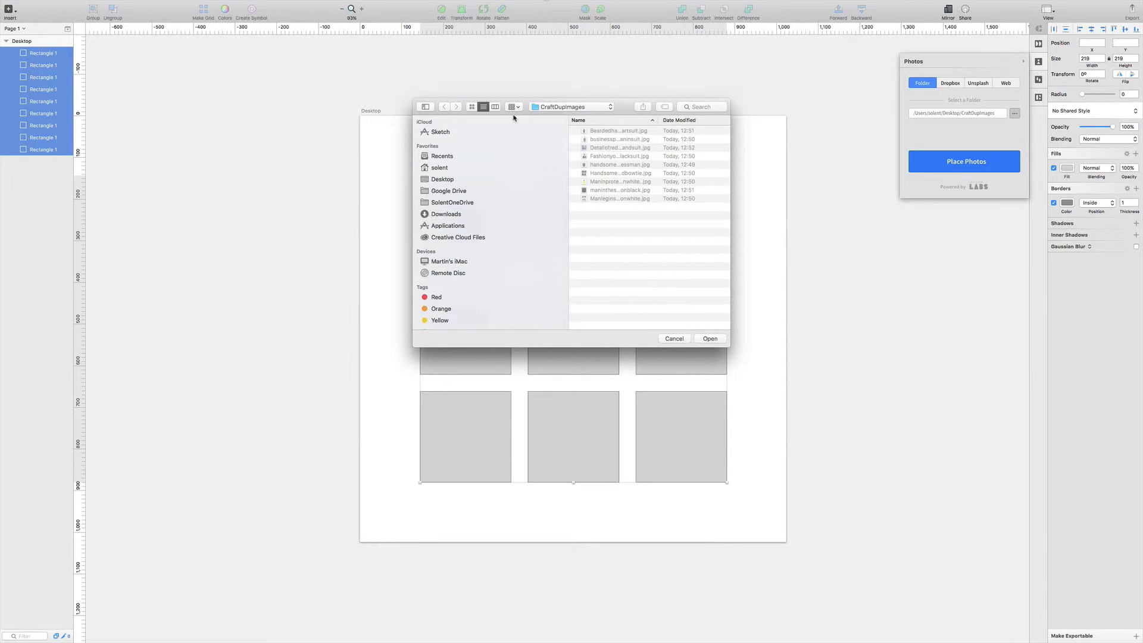
pyautogui.click(705, 338)
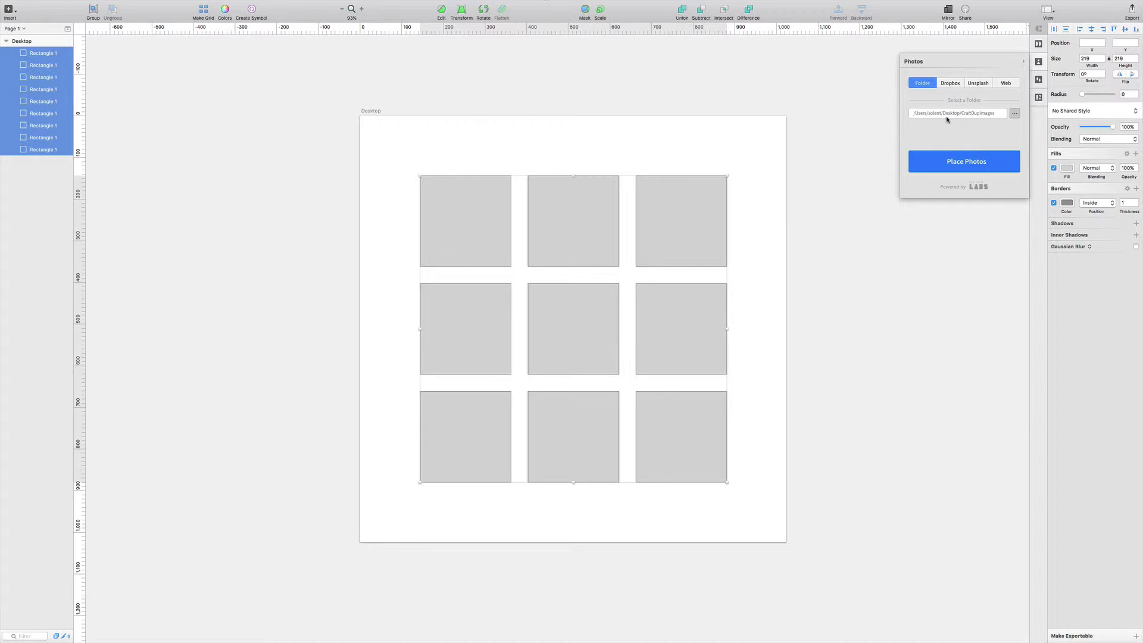
pyautogui.click(967, 164)
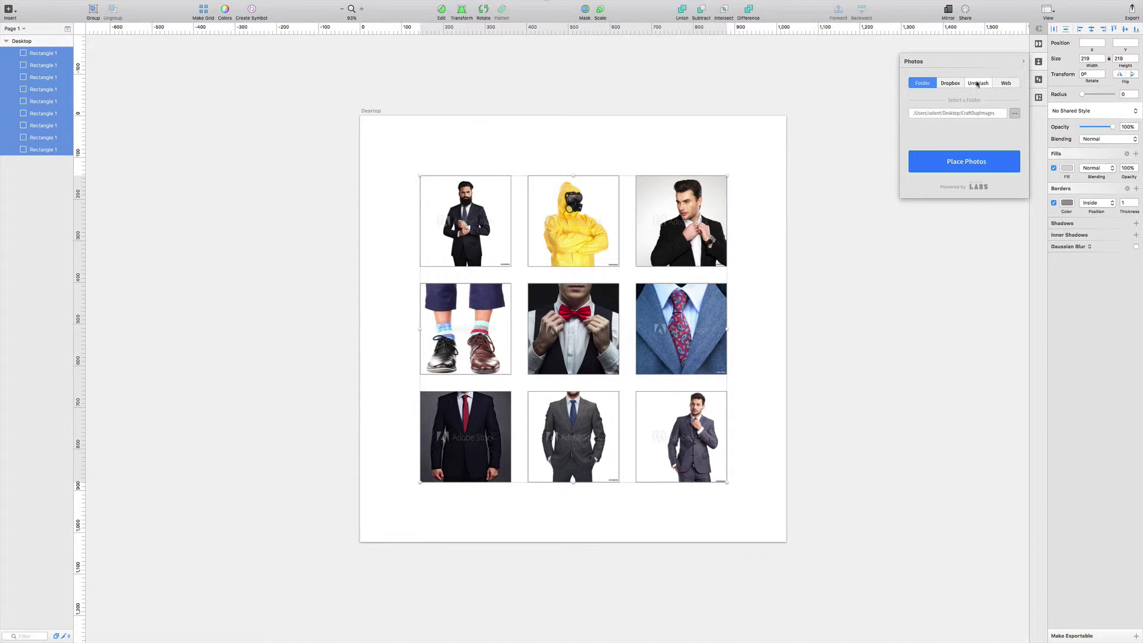
# Step: Fill the grid squares with Unsplash photos from the Drink category
pyautogui.click(977, 83)
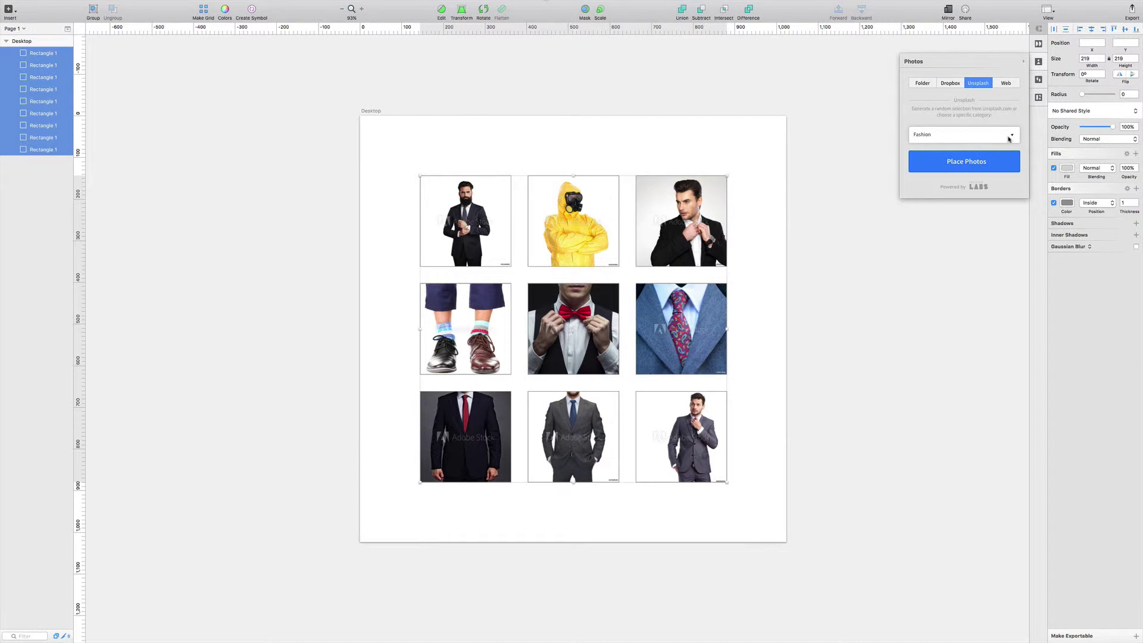
pyautogui.click(1008, 139)
pyautogui.scroll(-5, 1008, 139)
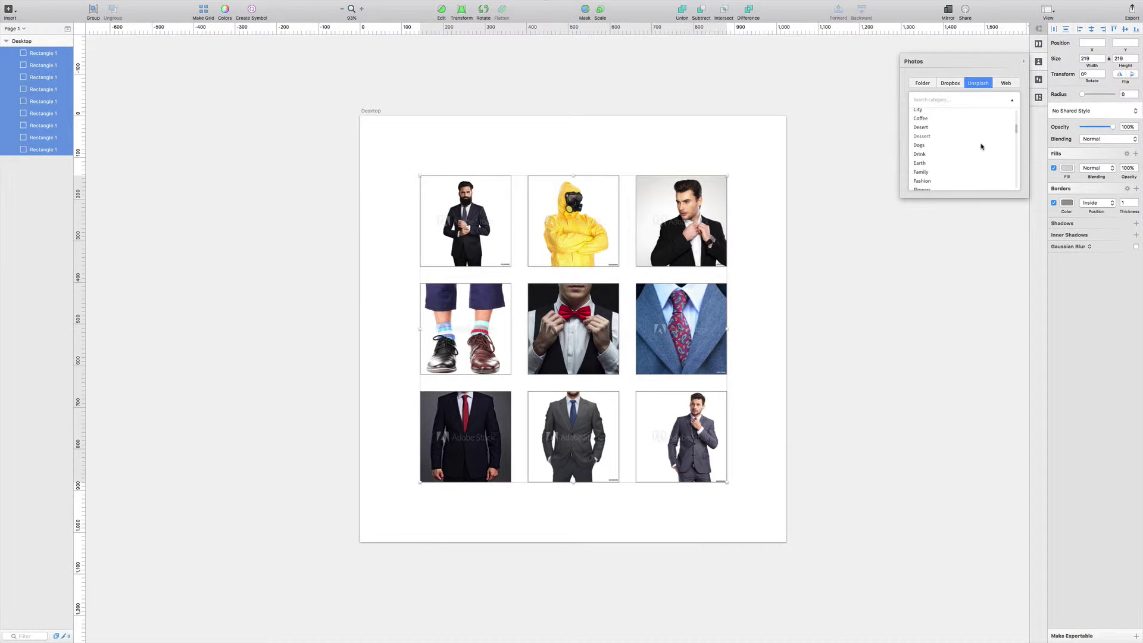
pyautogui.click(921, 157)
pyautogui.click(922, 157)
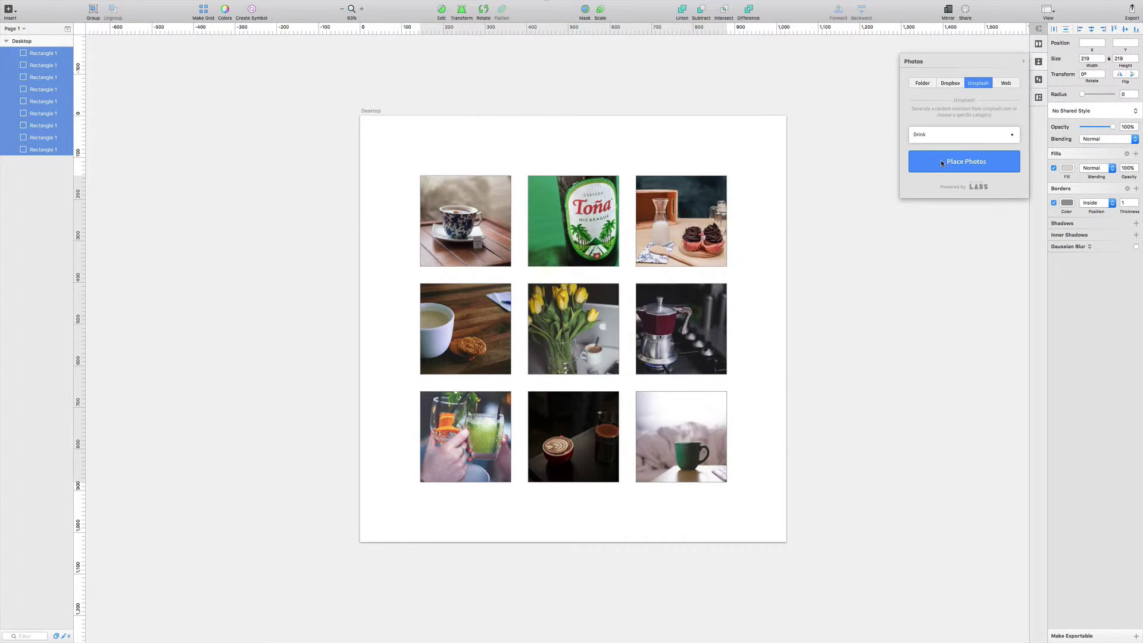
# Step: Swap in Unsplash Fashion photos, then delete all nine squares and reset the view
pyautogui.click(960, 136)
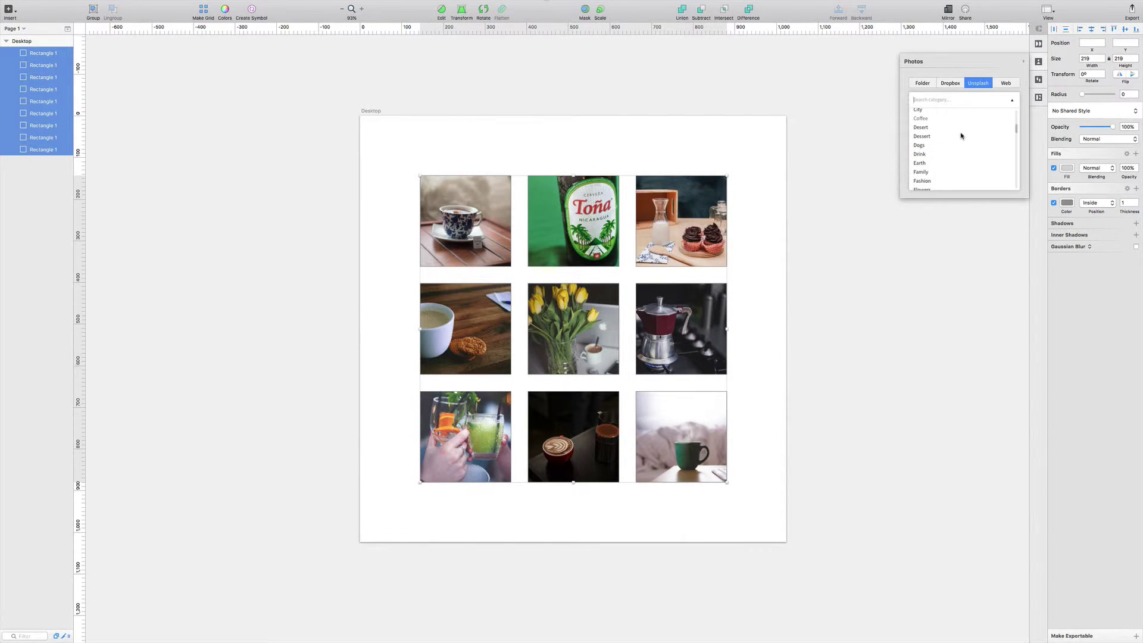
pyautogui.scroll(3, 960, 136)
pyautogui.scroll(-2, 960, 135)
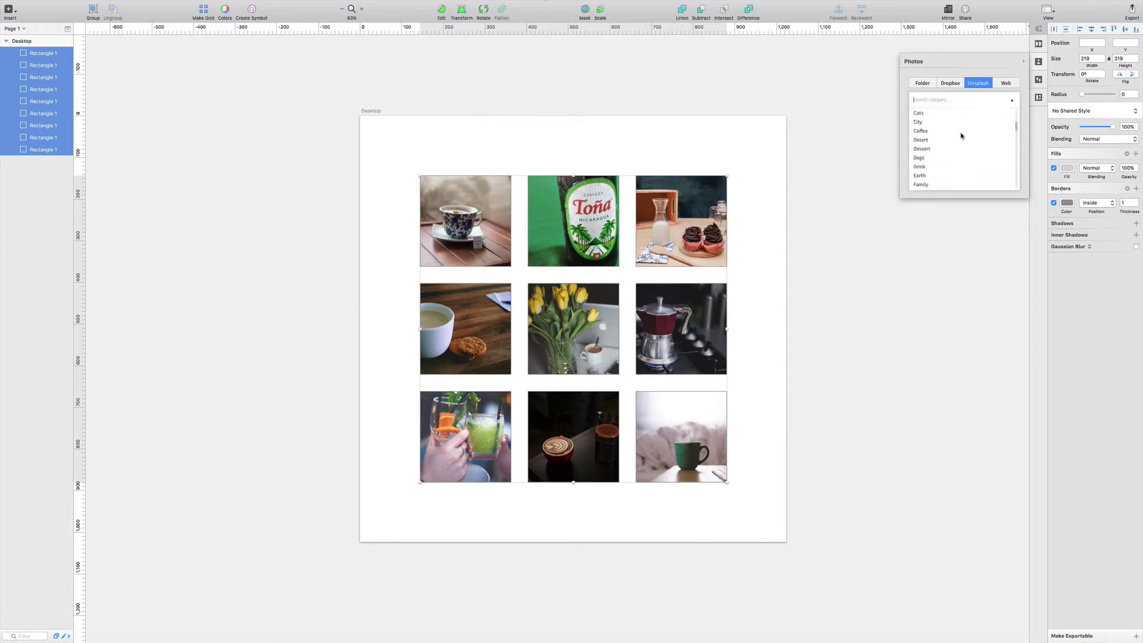
pyautogui.scroll(-1, 960, 136)
pyautogui.click(926, 181)
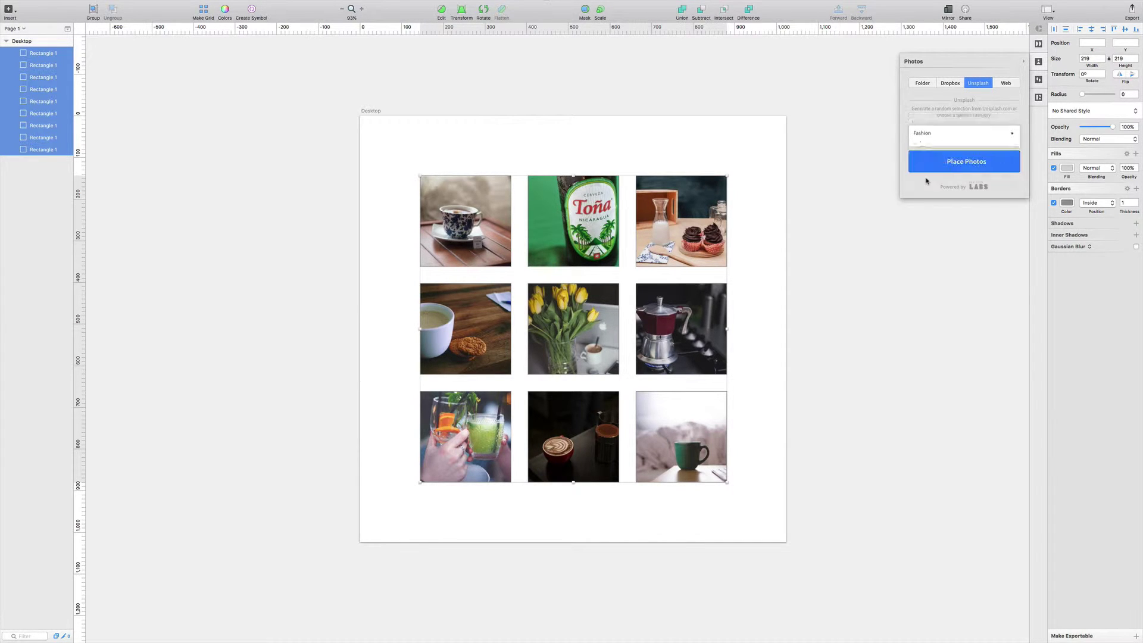
pyautogui.click(965, 168)
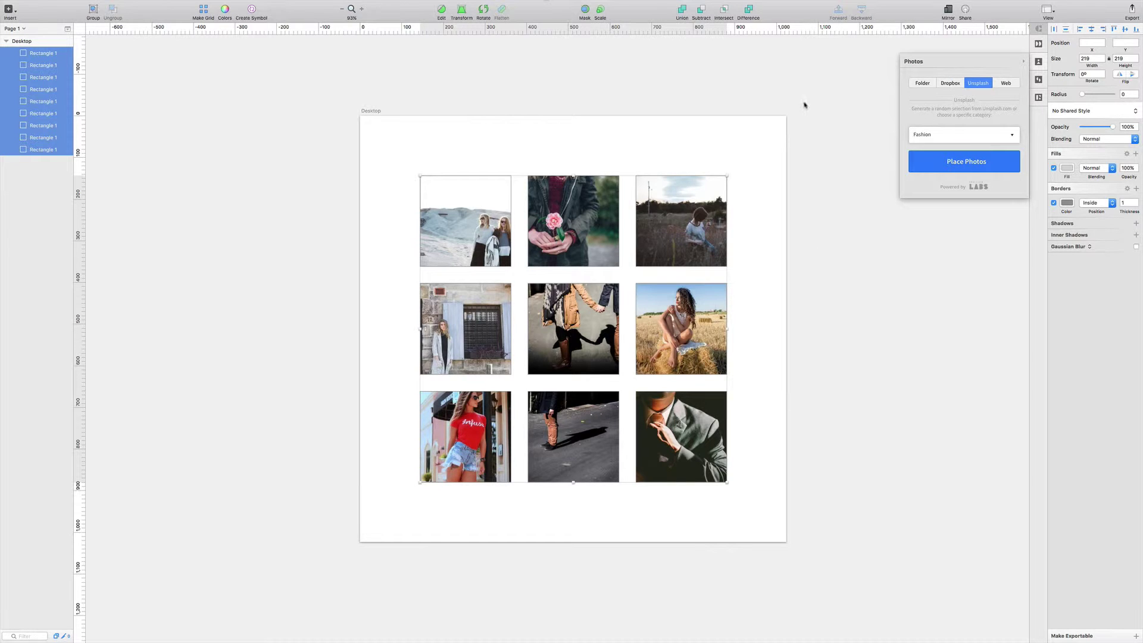
pyautogui.press('Delete')
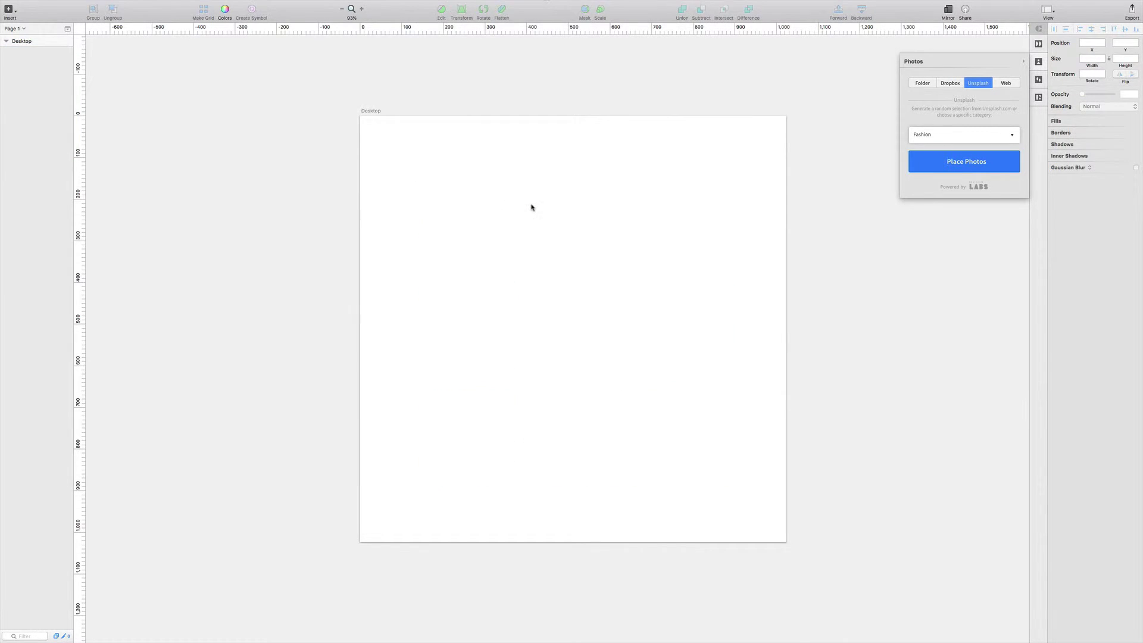
pyautogui.press('super+0')
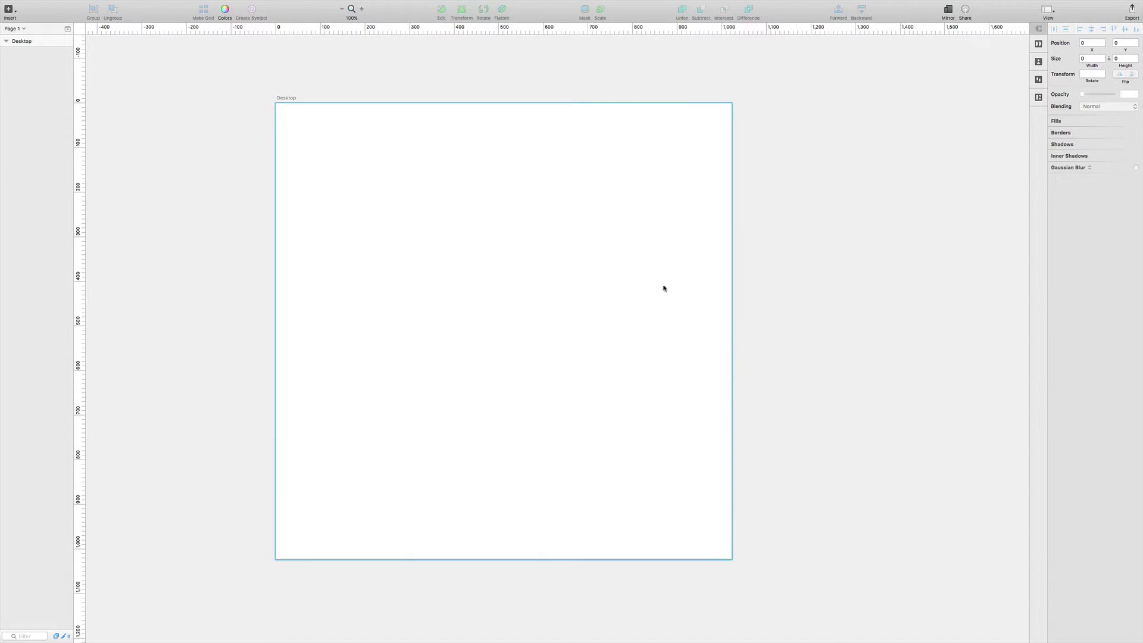
# Step: Draw a 134×134 star at the artboard's top-left and fill it dark red (A41C1C)
pyautogui.click(12, 12)
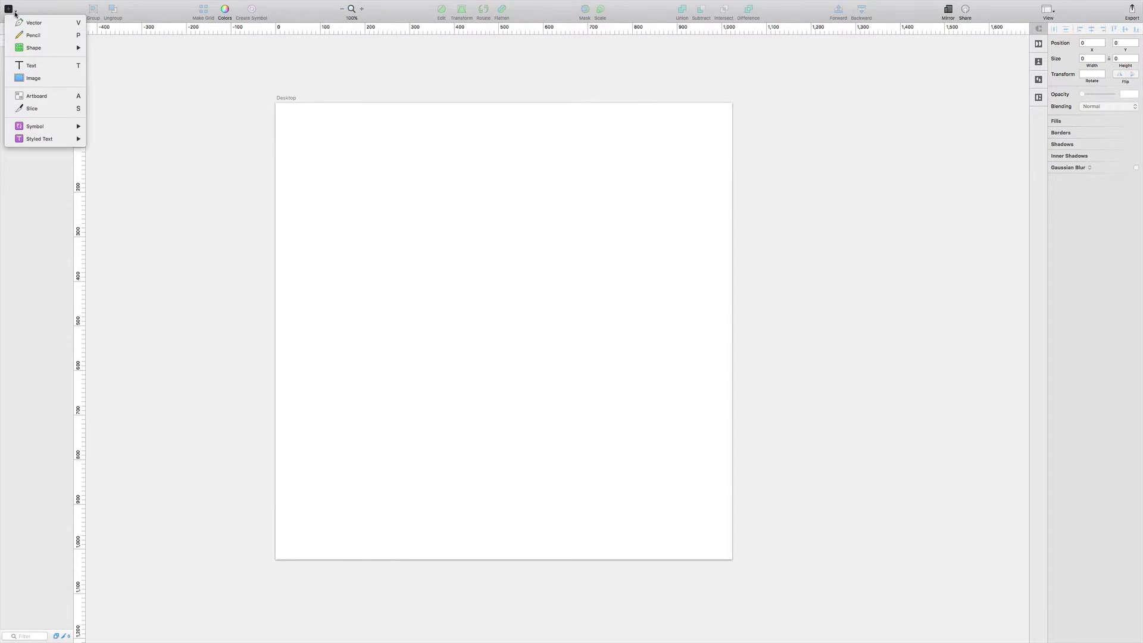
pyautogui.moveTo(39, 51)
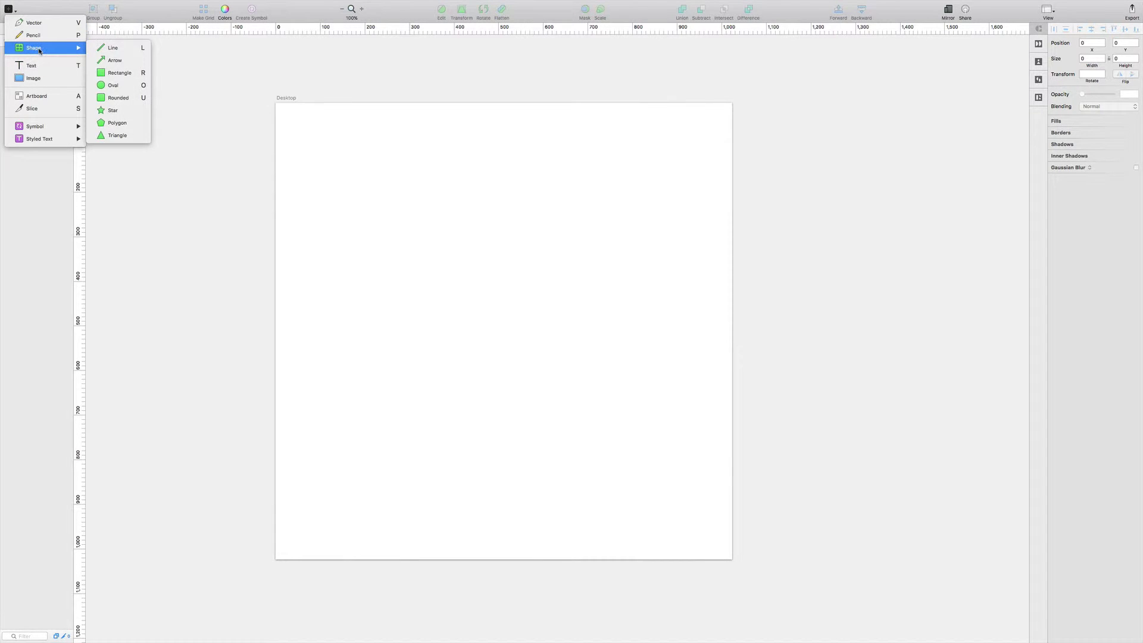
pyautogui.click(113, 111)
pyautogui.moveTo(307, 134); pyautogui.dragTo(366, 191)
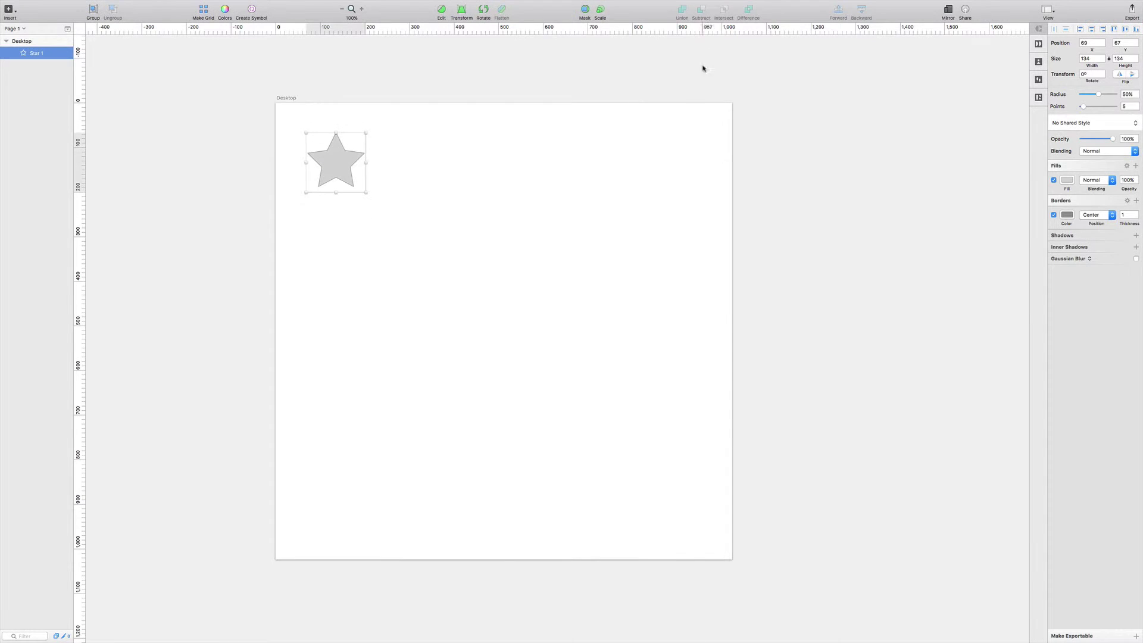
pyautogui.click(1066, 180)
pyautogui.click(1123, 232)
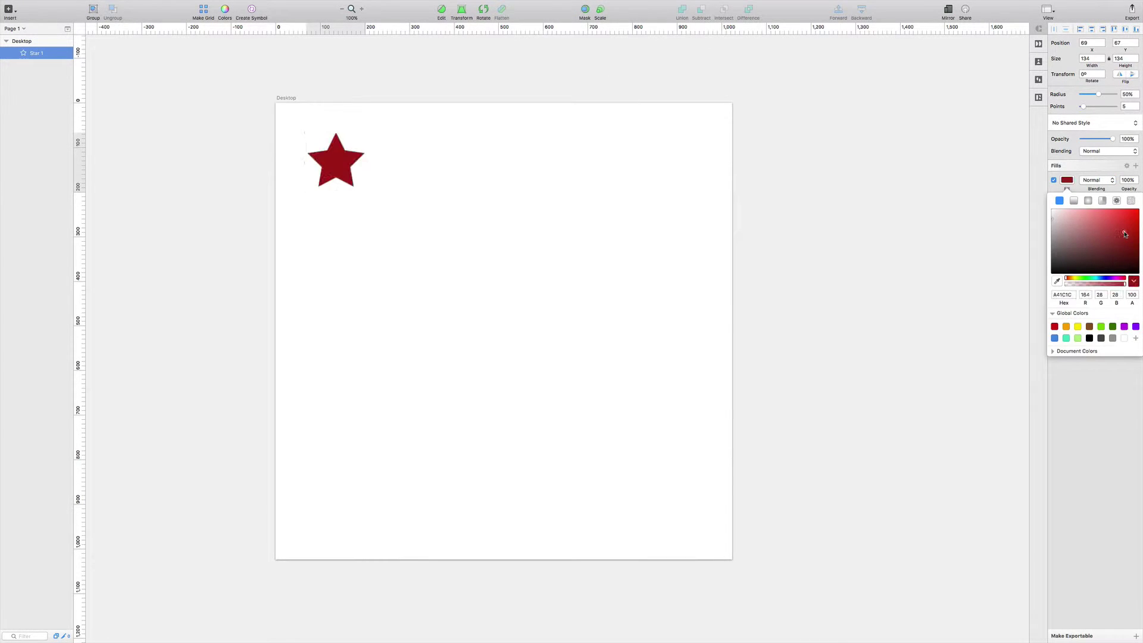
pyautogui.click(1099, 470)
pyautogui.moveTo(343, 183); pyautogui.dragTo(338, 176)
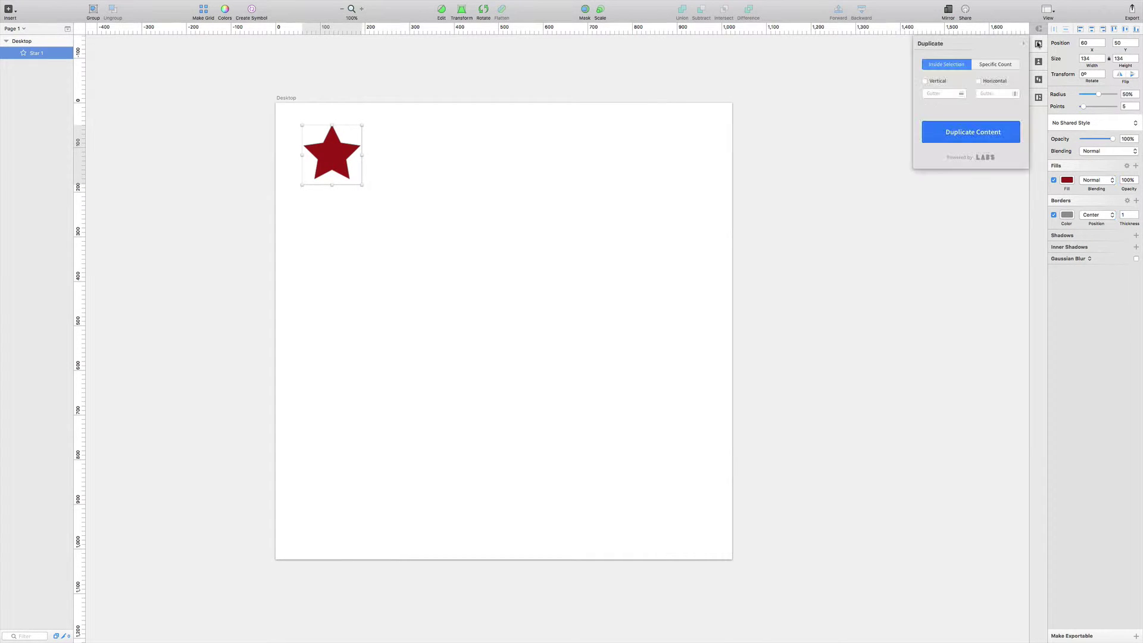
# Step: Duplicate the star vertically and horizontally with a 20-pixel gutter into a 3×3 grid
pyautogui.click(1039, 43)
pyautogui.click(933, 82)
pyautogui.click(980, 81)
pyautogui.press('BackSpace')
pyautogui.write('20')
pyautogui.click(966, 134)
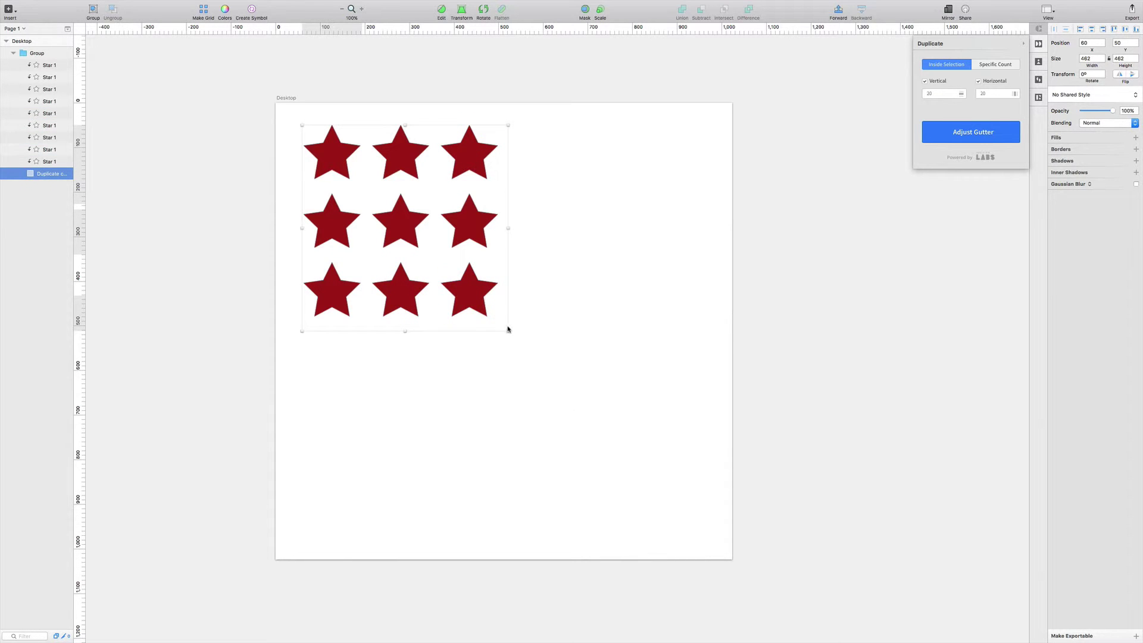
# Step: Stretch the star pattern to 870×795, then scale the star group down to 281×257
pyautogui.moveTo(507, 330); pyautogui.dragTo(691, 481)
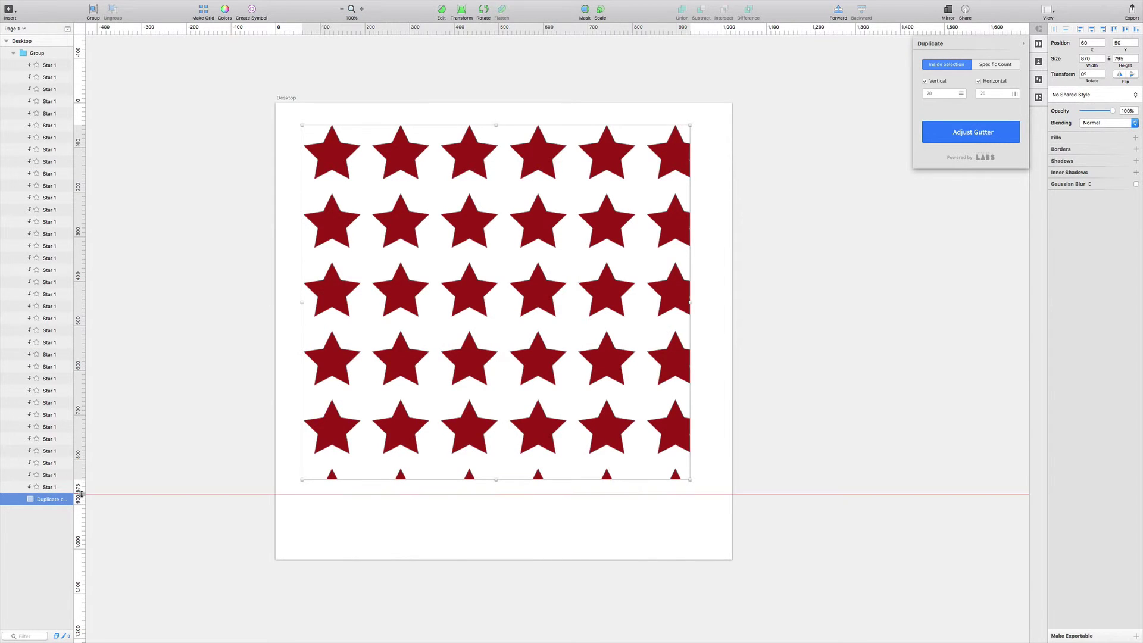
pyautogui.click(27, 54)
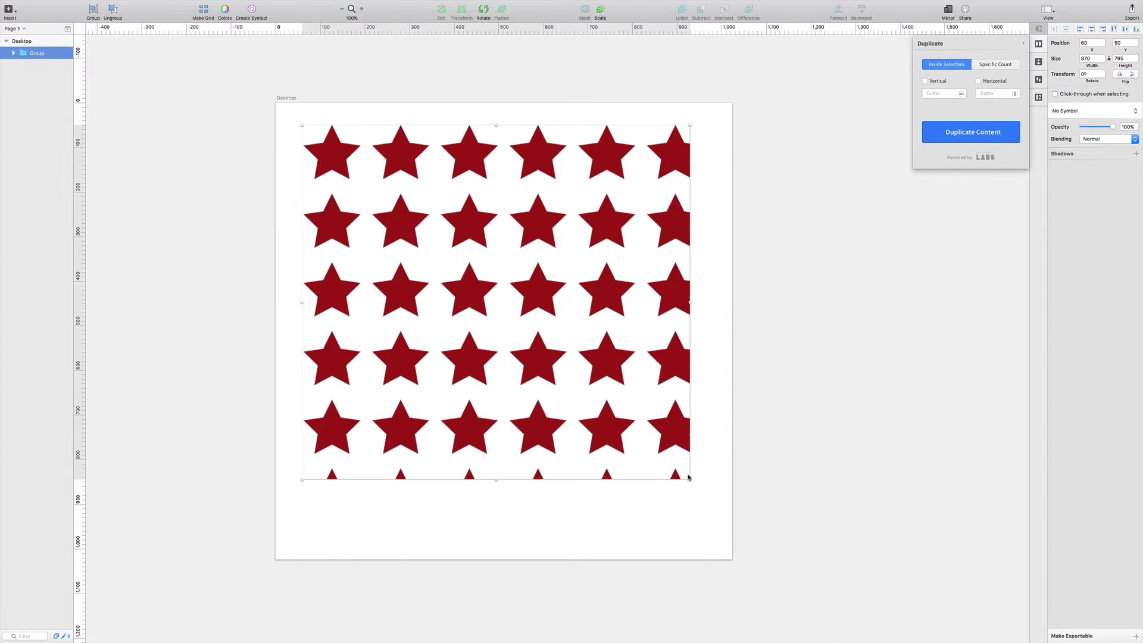
pyautogui.moveTo(689, 479); pyautogui.dragTo(428, 289)
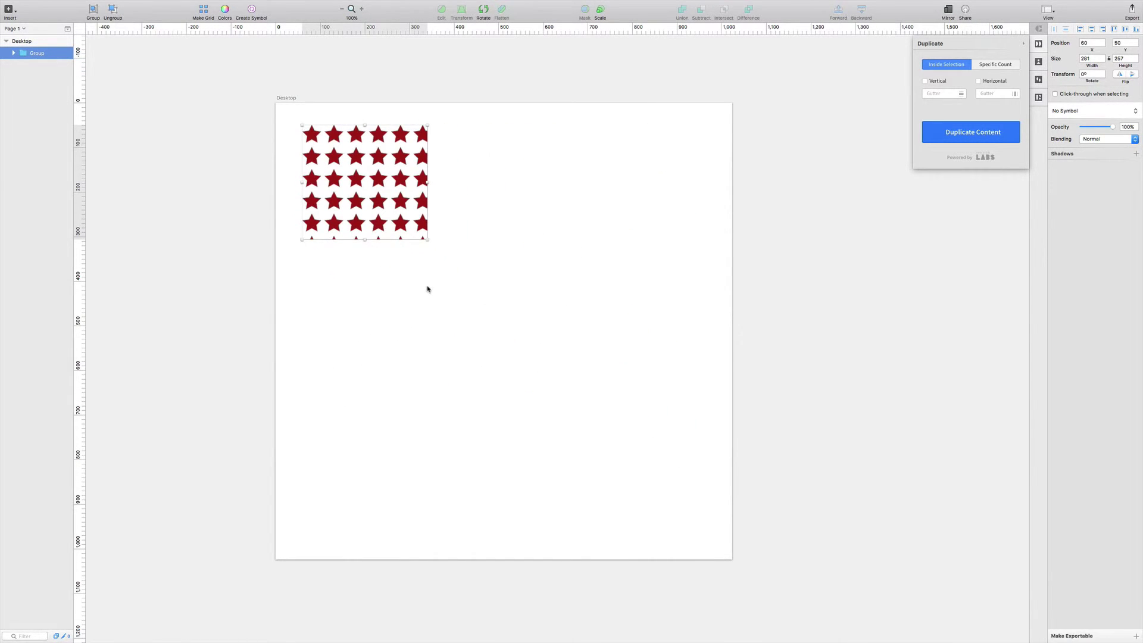
pyautogui.click(13, 53)
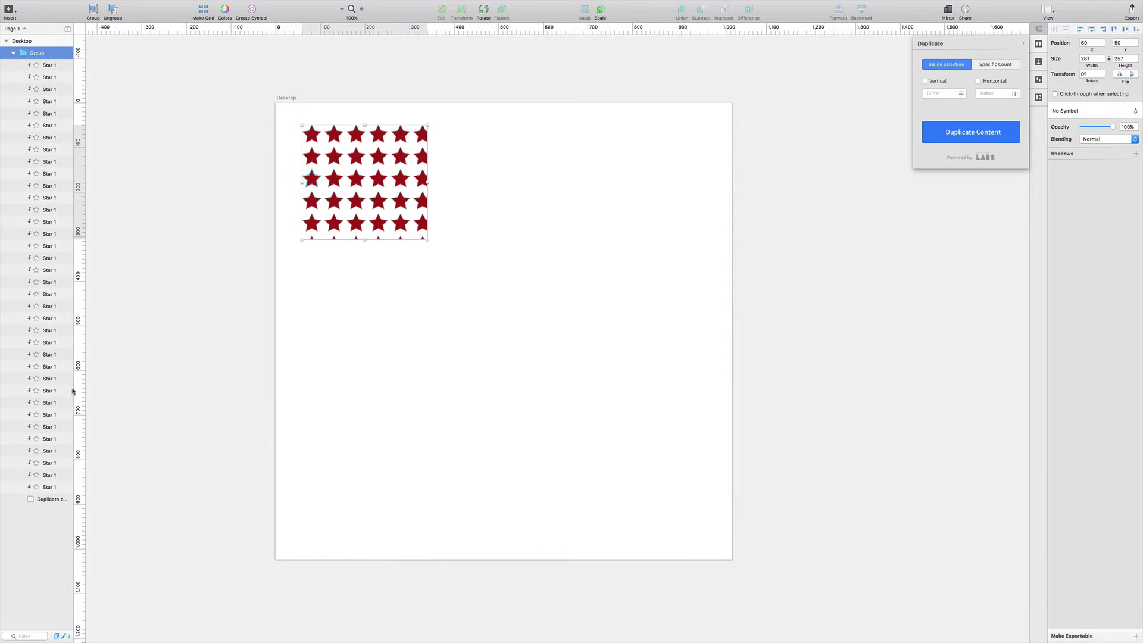
pyautogui.click(46, 498)
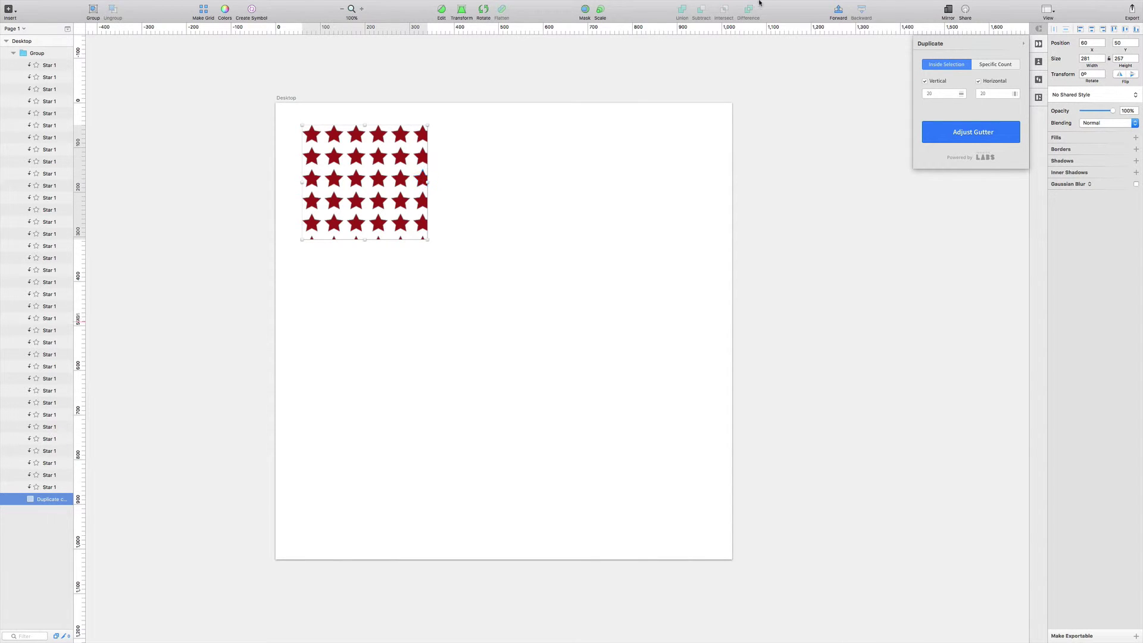
# Step: Revert to the empty Desktop artboard and select it
pyautogui.click(932, 5)
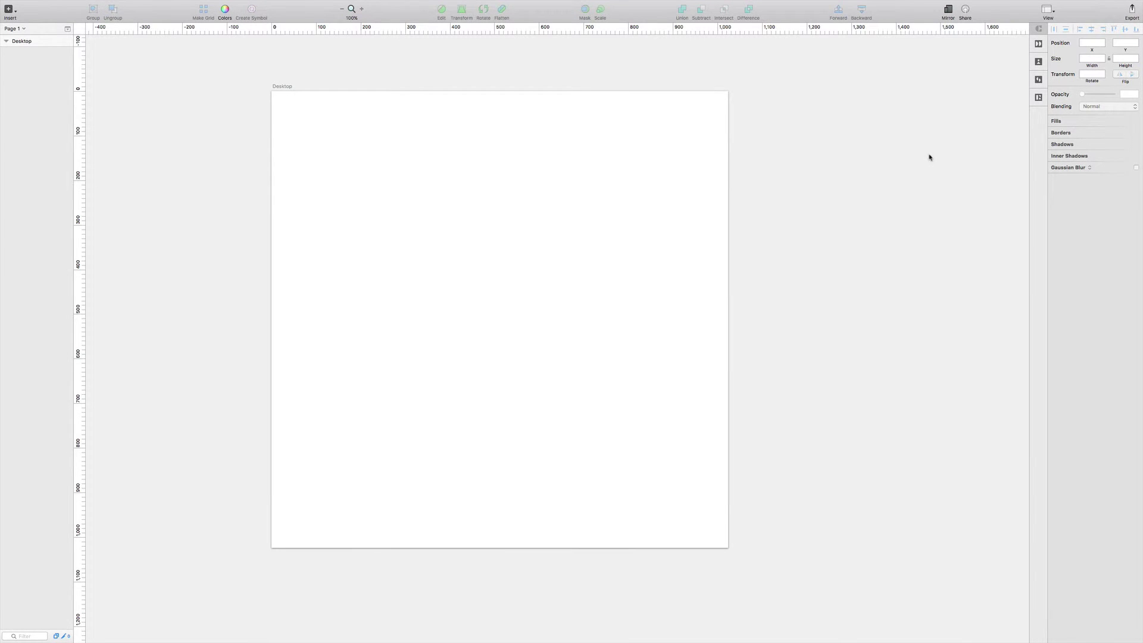
pyautogui.click(1036, 47)
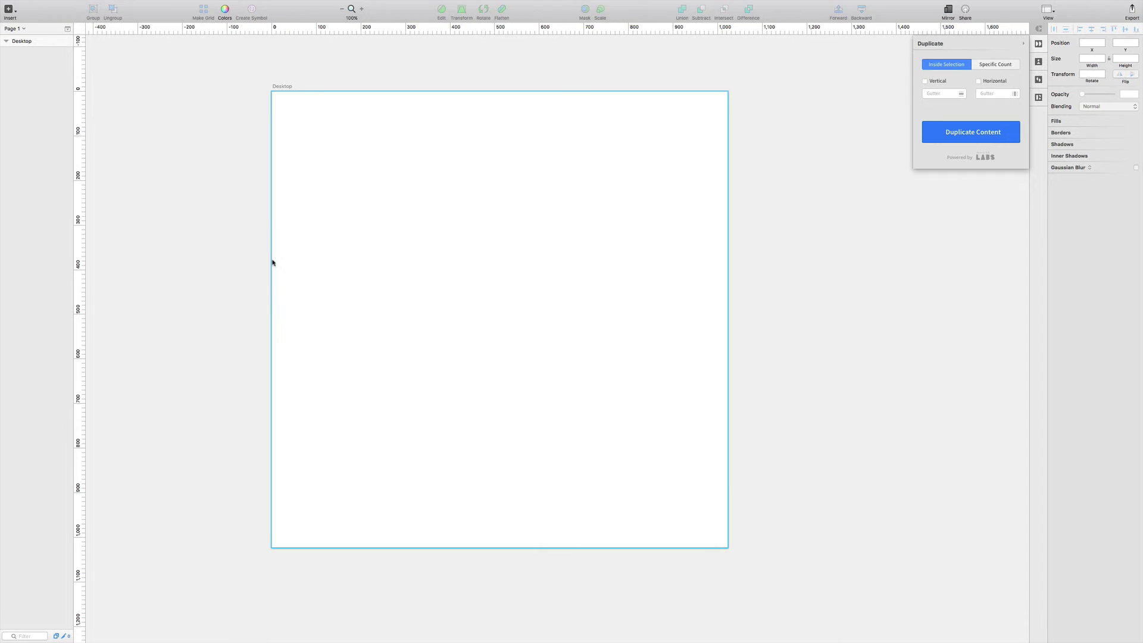
pyautogui.click(9, 12)
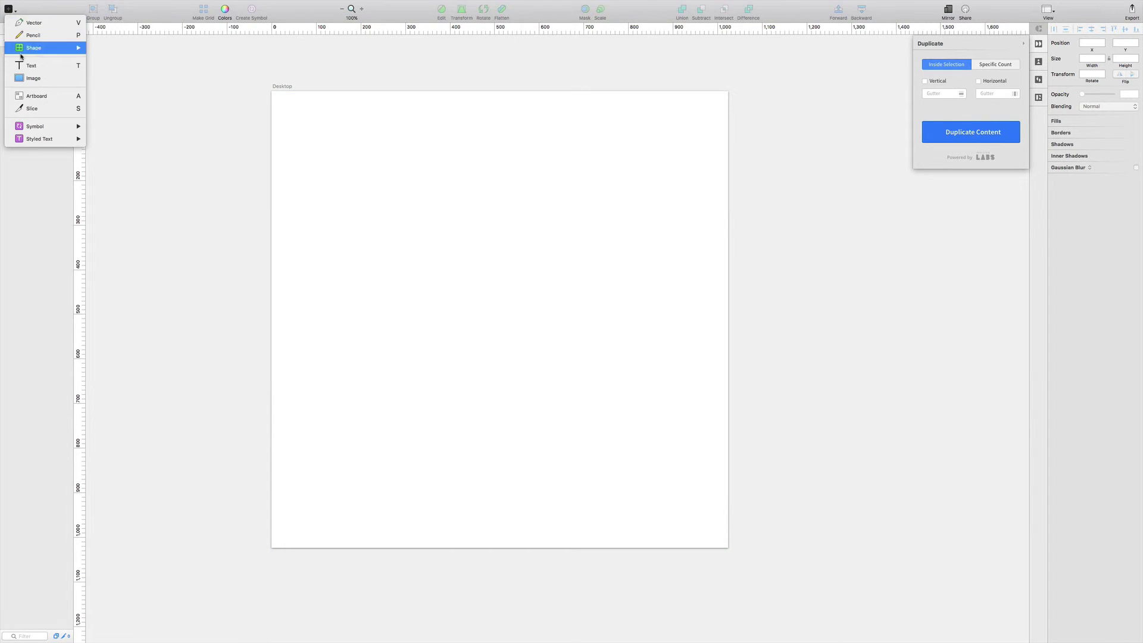
pyautogui.moveTo(51, 49)
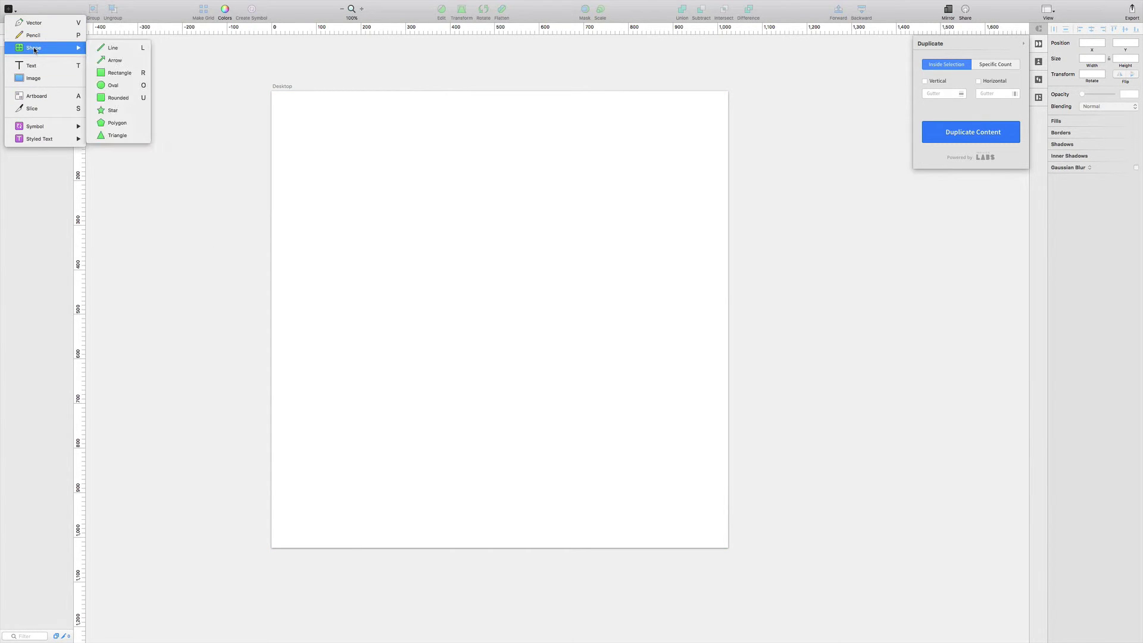
pyautogui.click(140, 75)
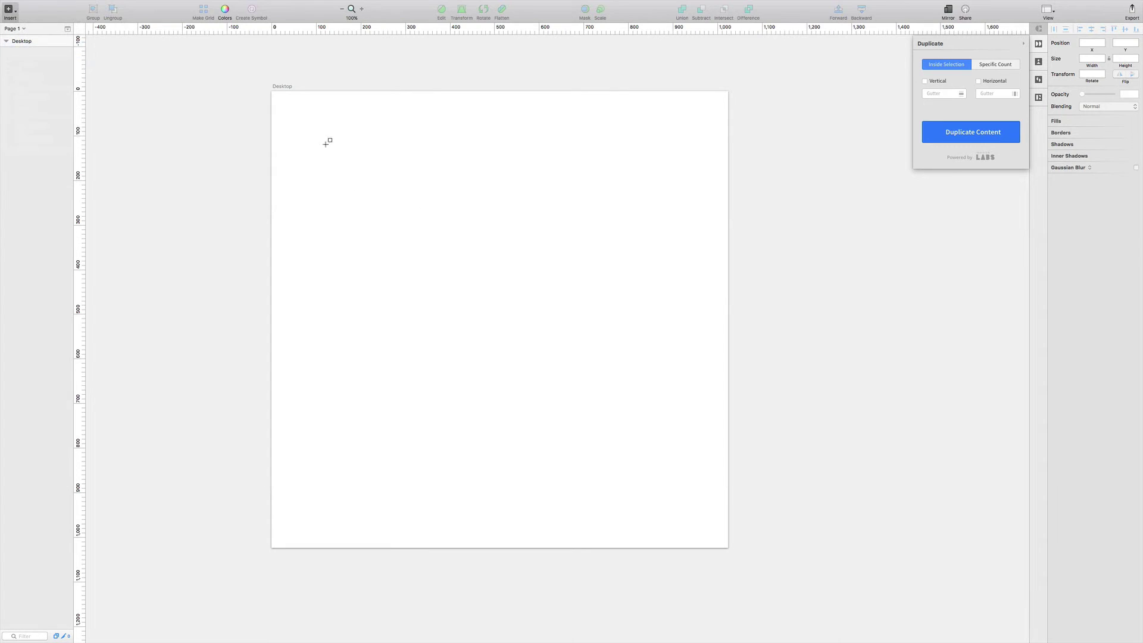
pyautogui.press('Escape')
pyautogui.click(298, 117)
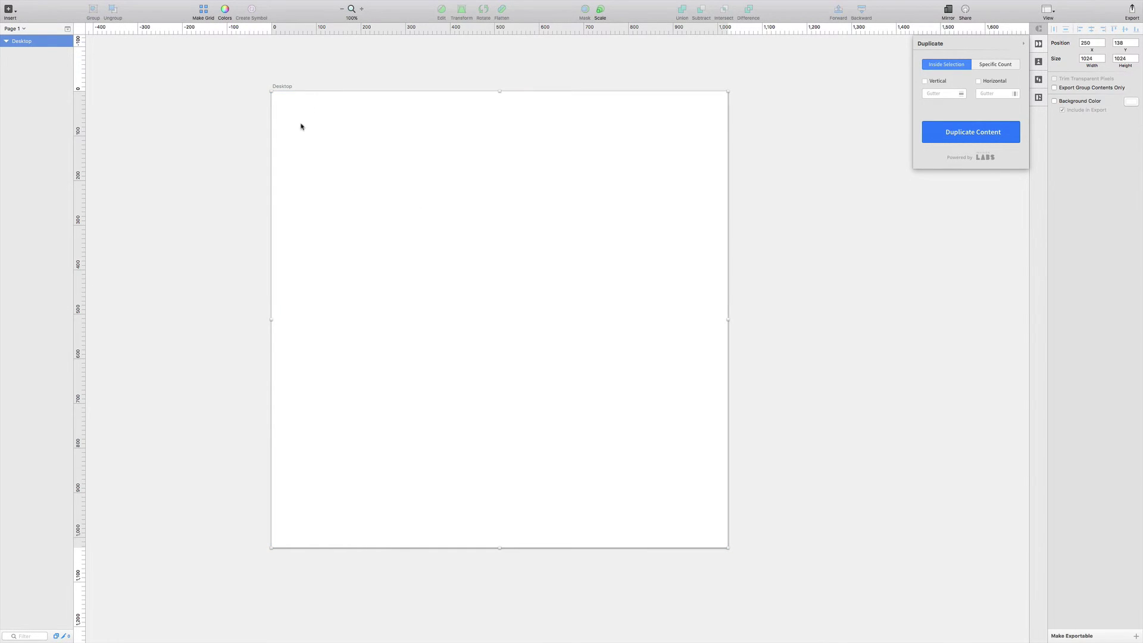
# Step: Draw a 201×201 grey square at 53, 58 near the artboard's top-left
pyautogui.click(15, 11)
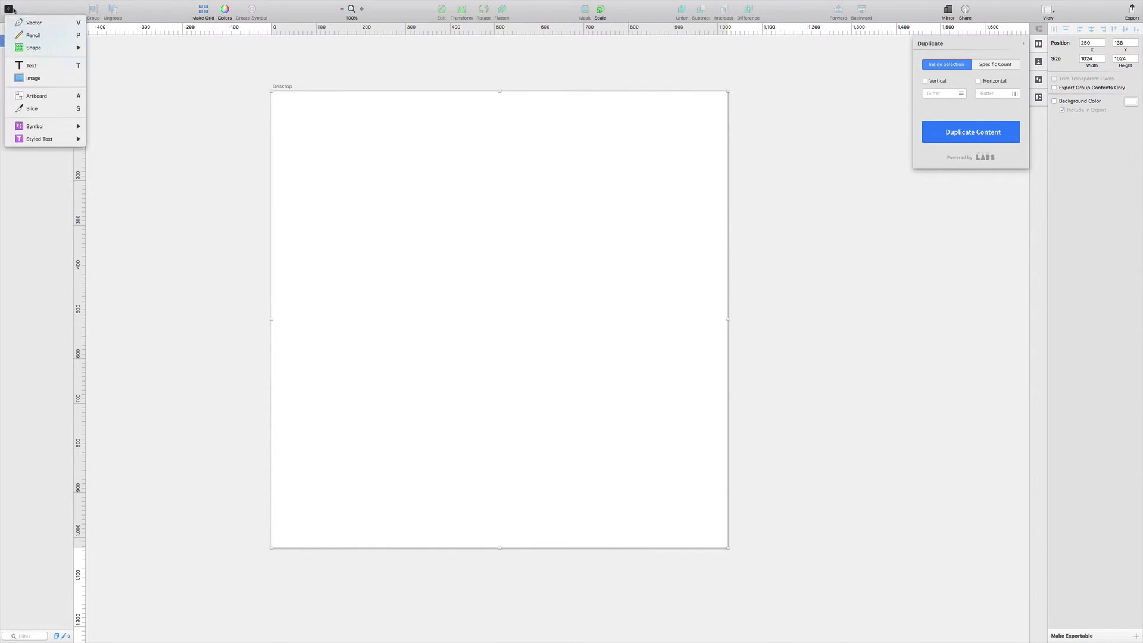
pyautogui.moveTo(42, 49)
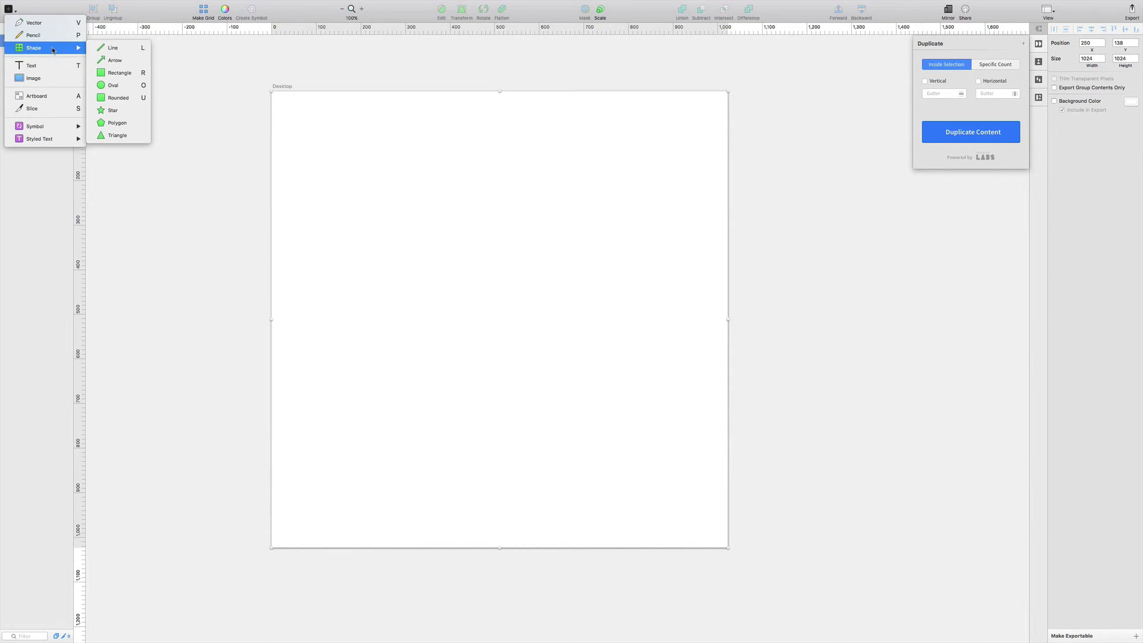
pyautogui.click(122, 73)
pyautogui.moveTo(296, 118); pyautogui.dragTo(390, 206)
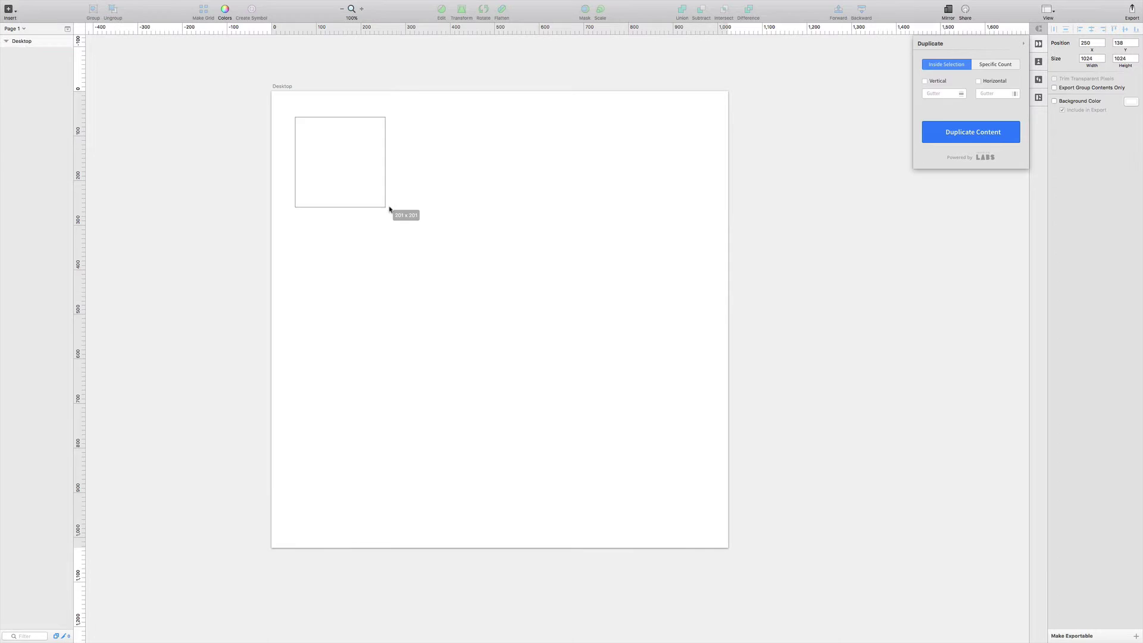
# Step: Fill Rectangle 1 with an Unsplash Dogs photo, reshuffling twice until a good one appears
pyautogui.click(1040, 64)
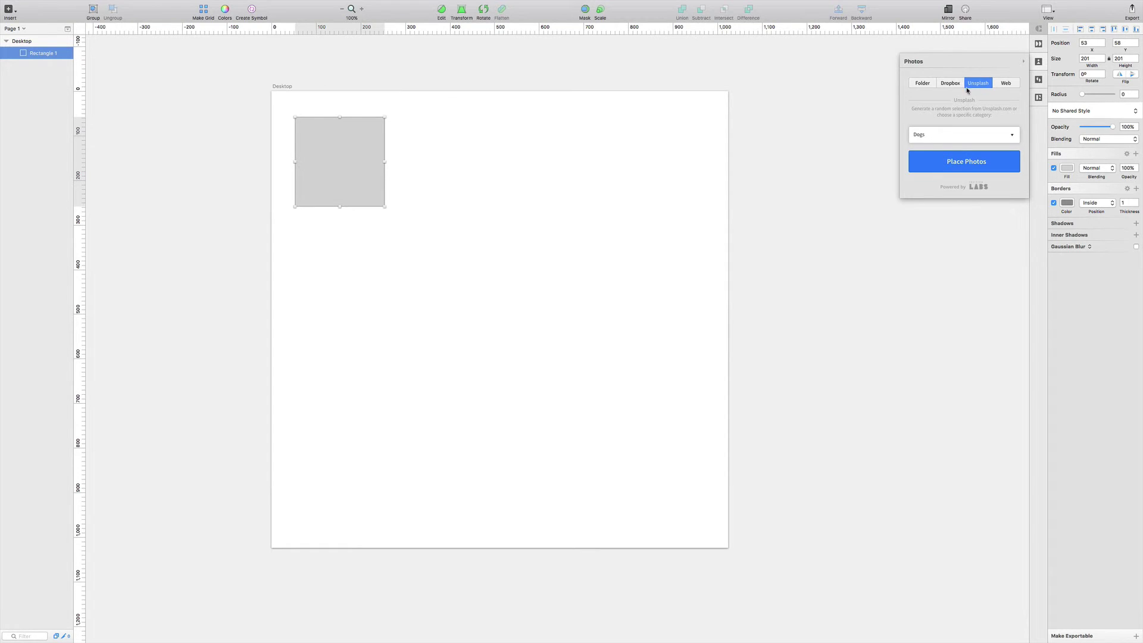
pyautogui.click(972, 162)
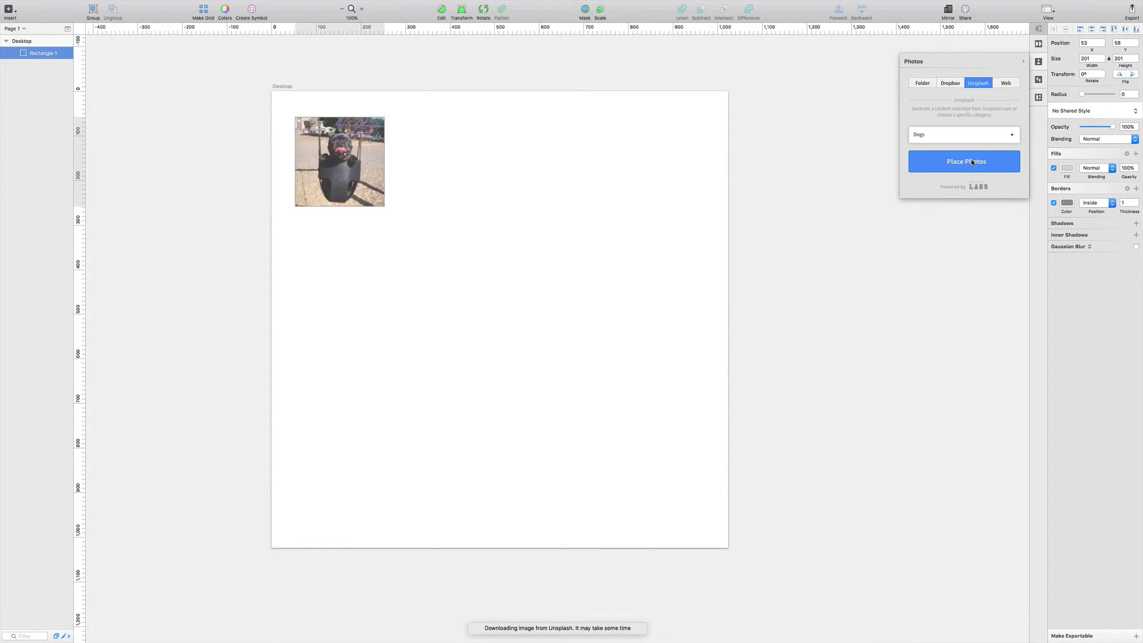
pyautogui.click(971, 161)
pyautogui.click(972, 161)
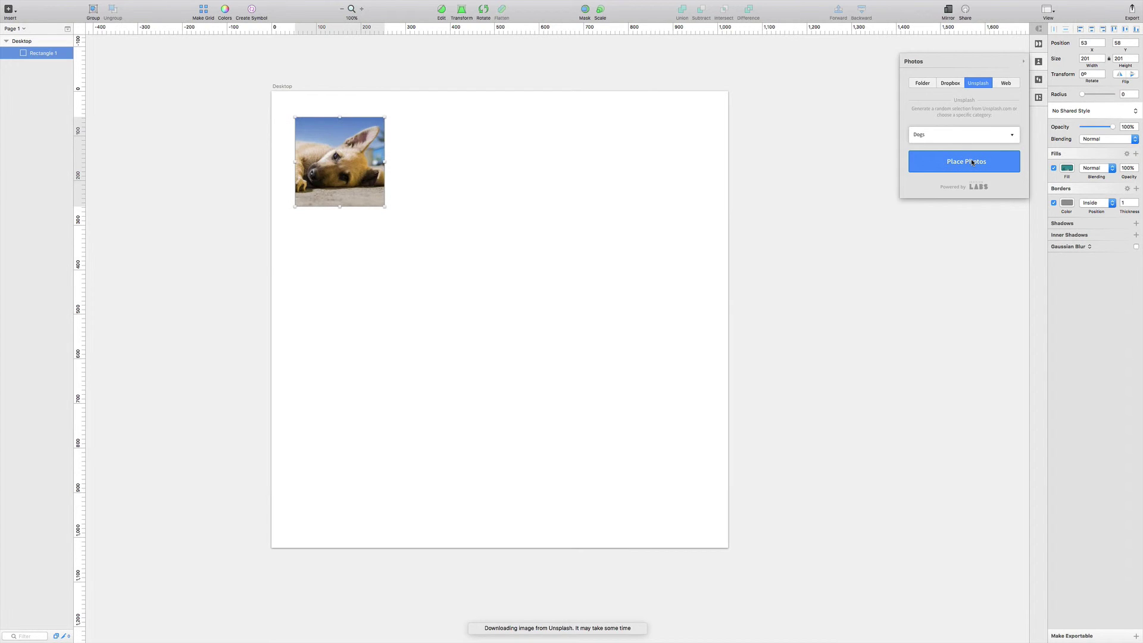
pyautogui.click(1038, 45)
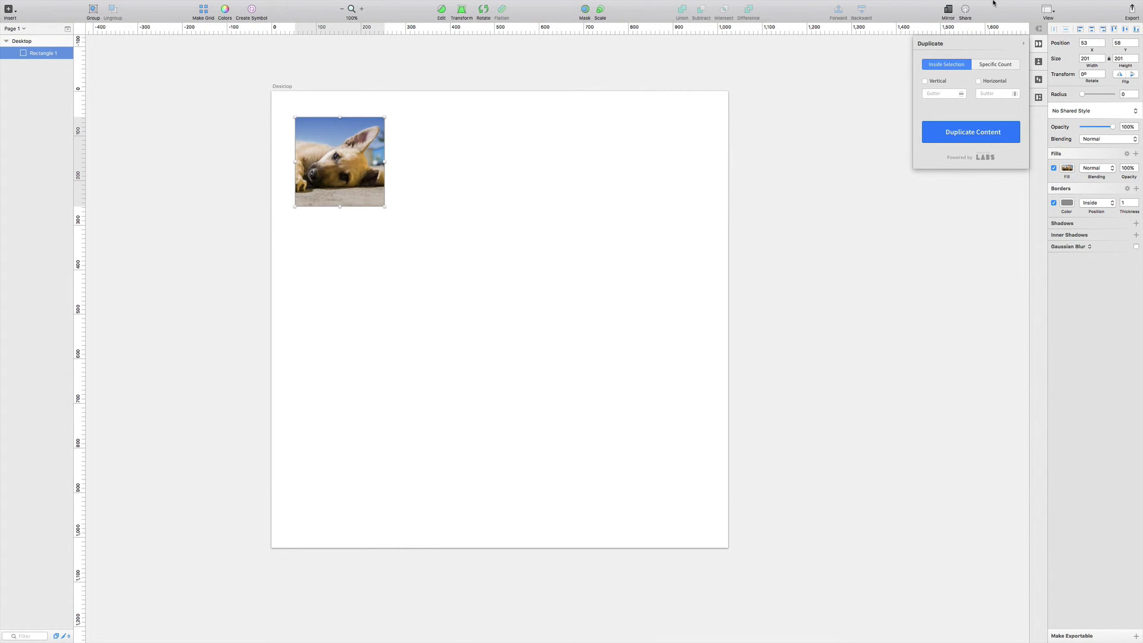
# Step: Repeat the dog photo square vertically and horizontally with 15 px gutters into a 3×3 grid
pyautogui.click(937, 82)
pyautogui.moveTo(939, 94); pyautogui.dragTo(911, 96)
pyautogui.write('15')
pyautogui.press('Tab')
pyautogui.click(962, 132)
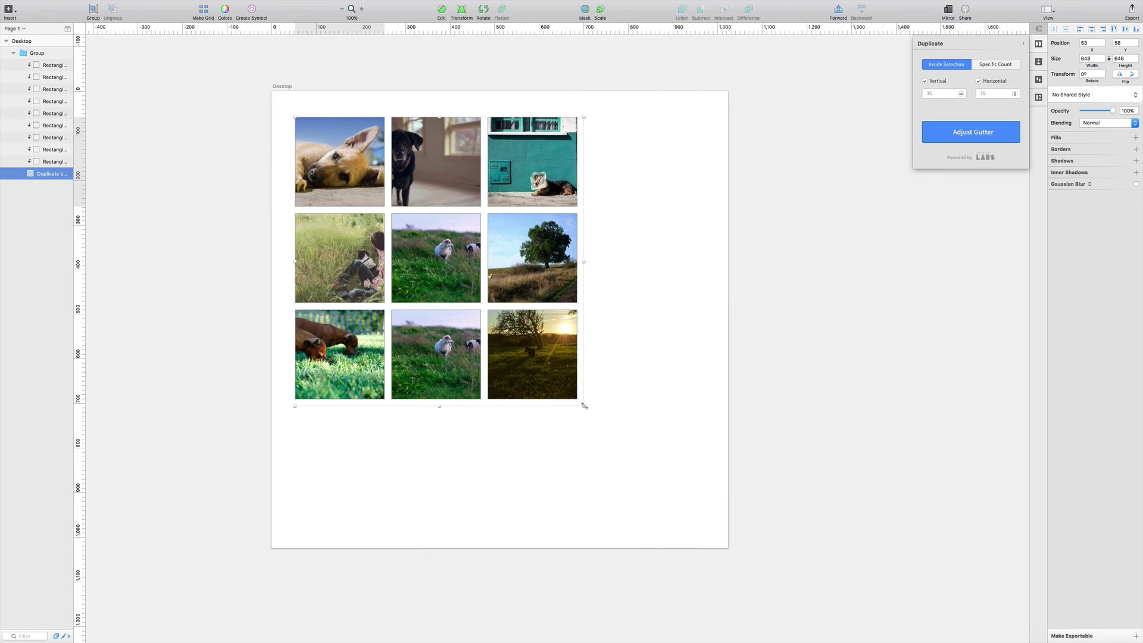
# Step: Expand the repeated photo grid to four rows and four columns, then select the Group layer
pyautogui.moveTo(584, 406); pyautogui.dragTo(714, 490)
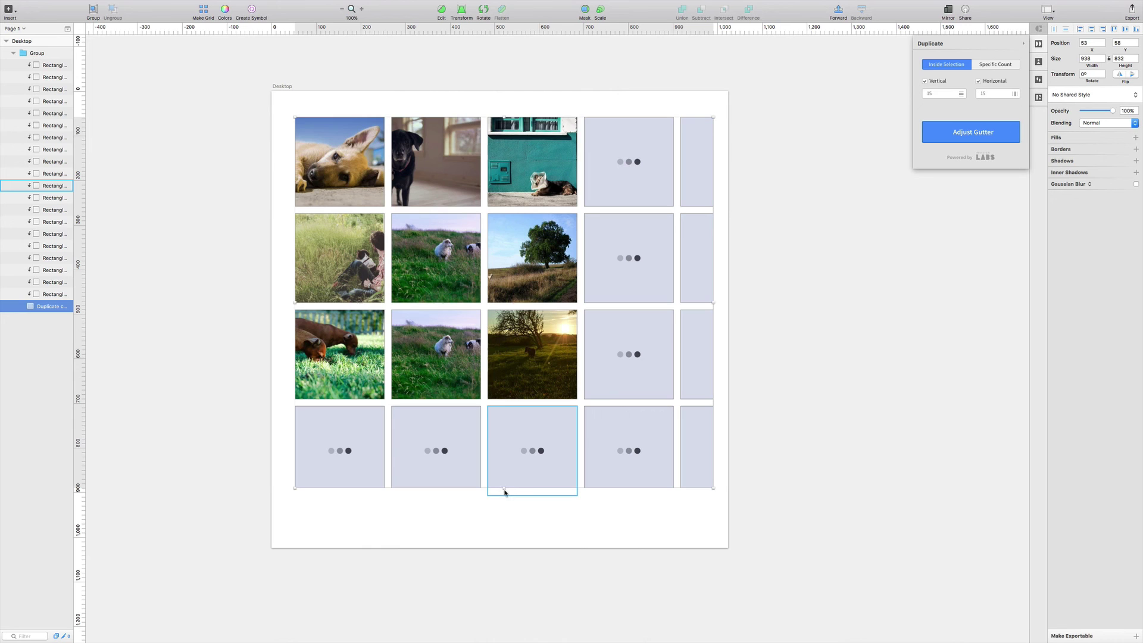
pyautogui.moveTo(504, 489); pyautogui.dragTo(505, 527)
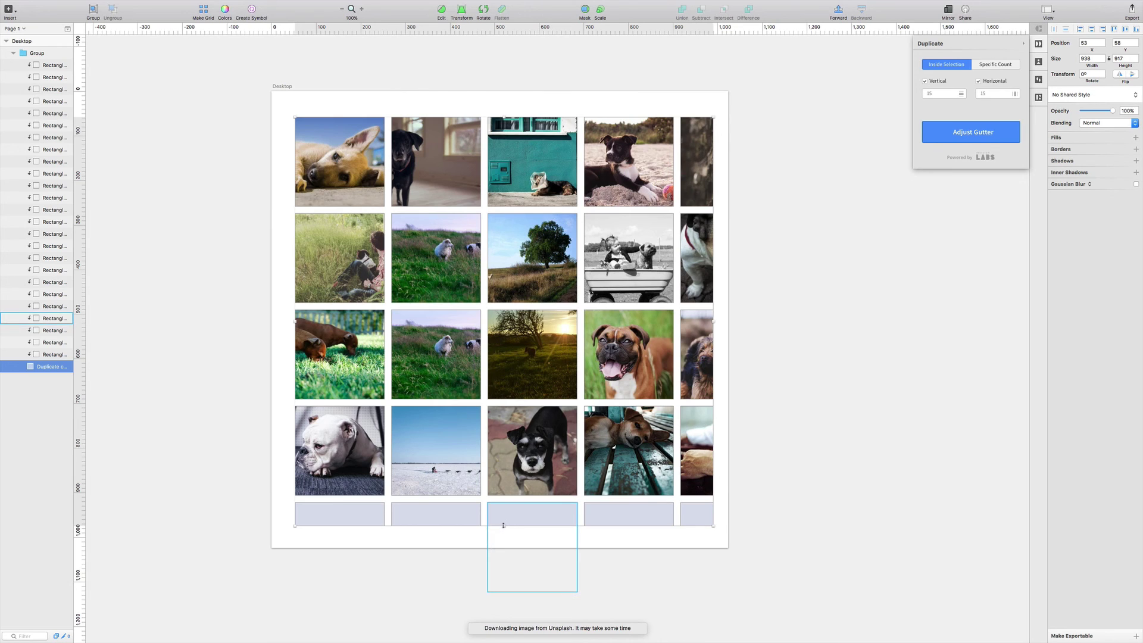
pyautogui.moveTo(504, 525); pyautogui.dragTo(503, 502)
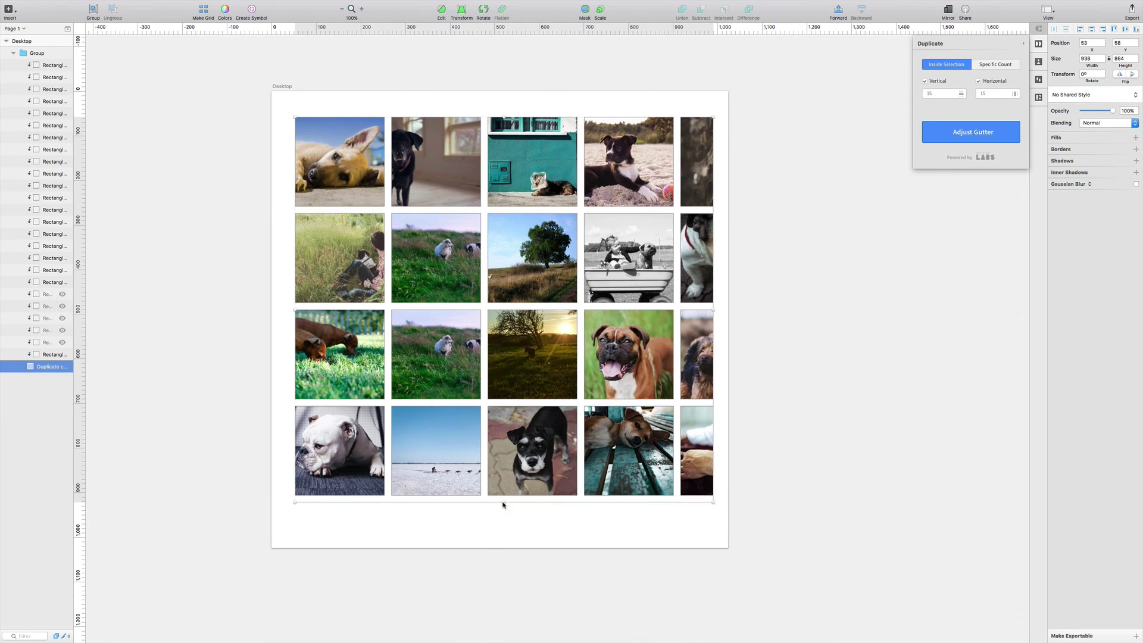
pyautogui.moveTo(713, 309); pyautogui.dragTo(682, 311)
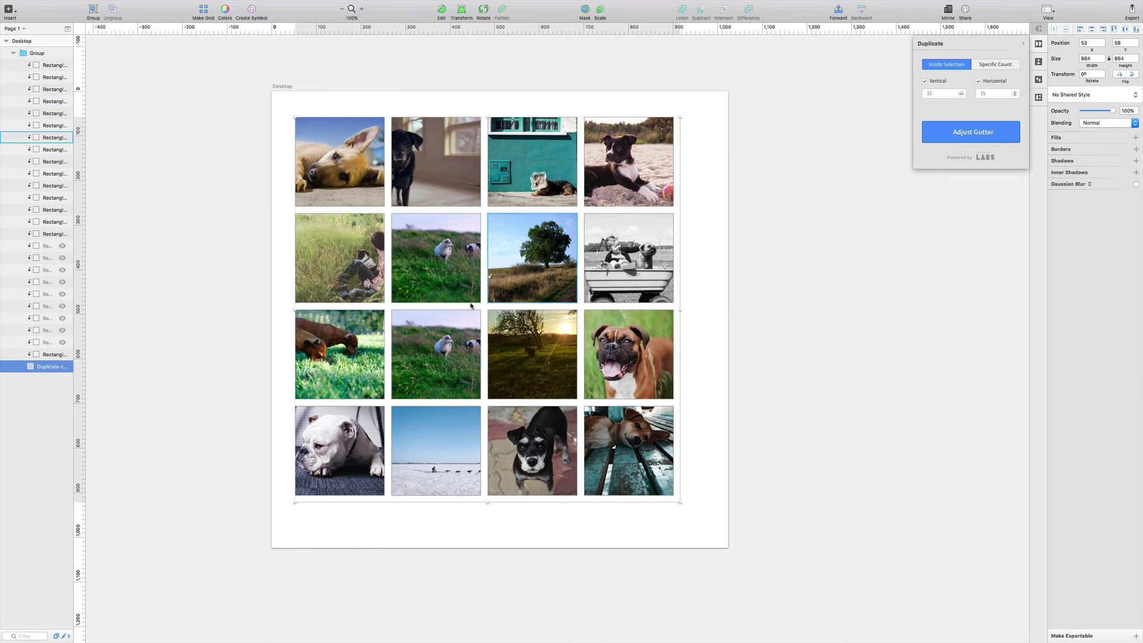
pyautogui.click(38, 53)
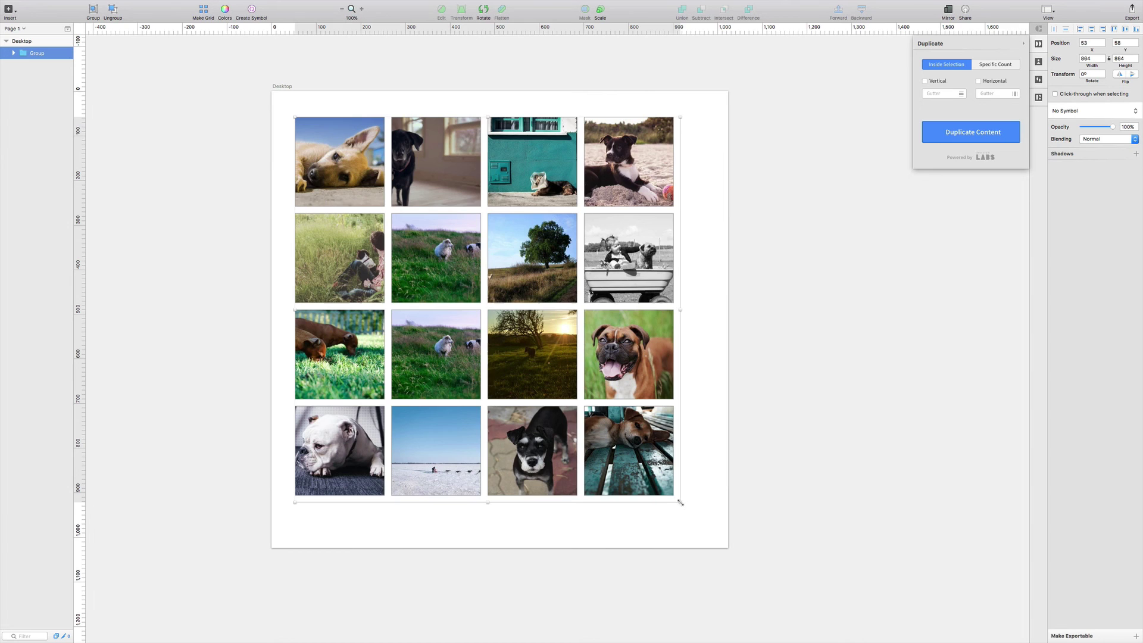